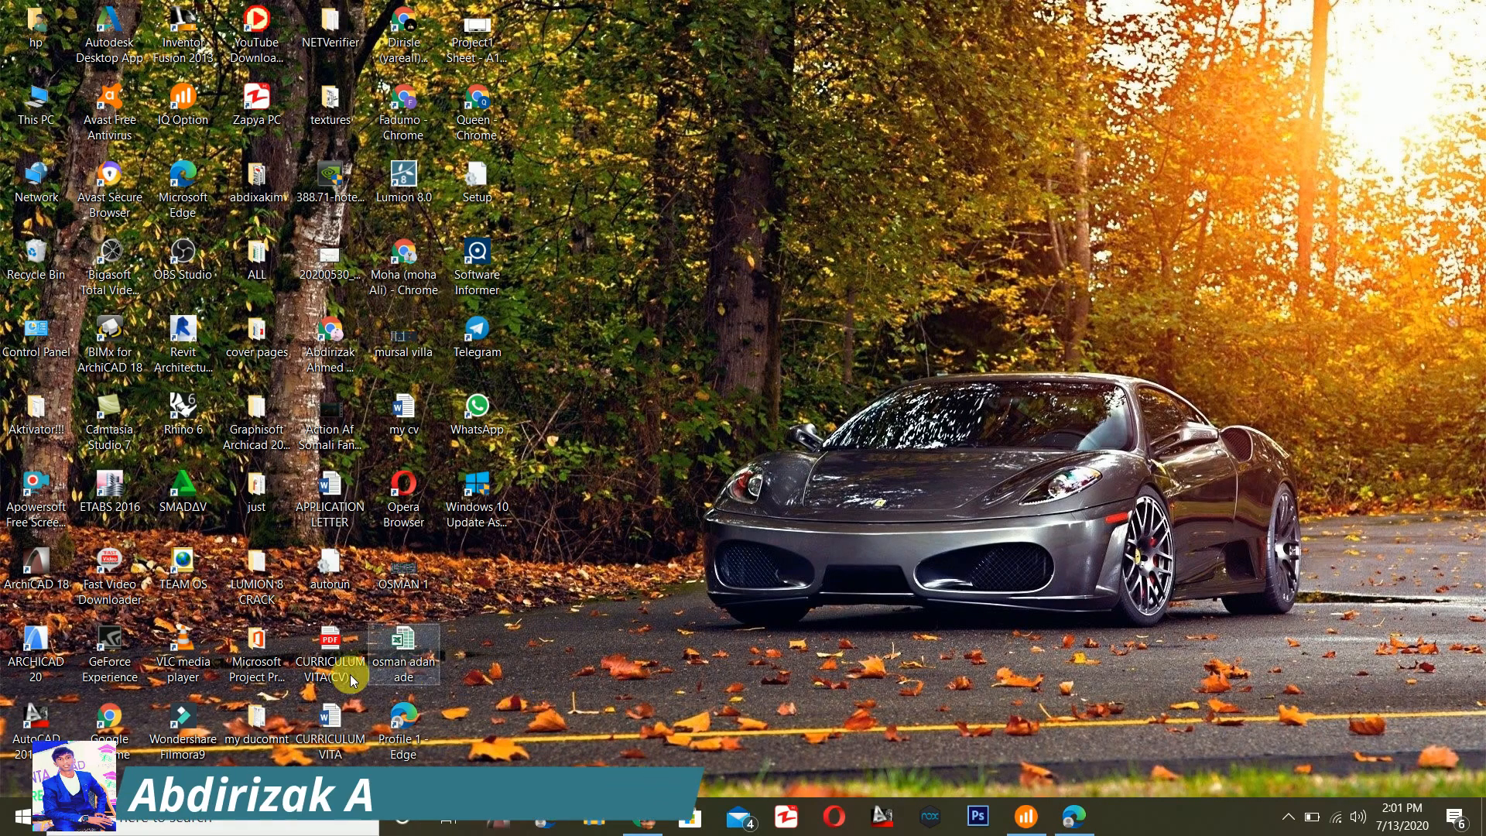
- Open Google Chrome and start the Go live setup from the YouTube home page
double_click(111, 724)
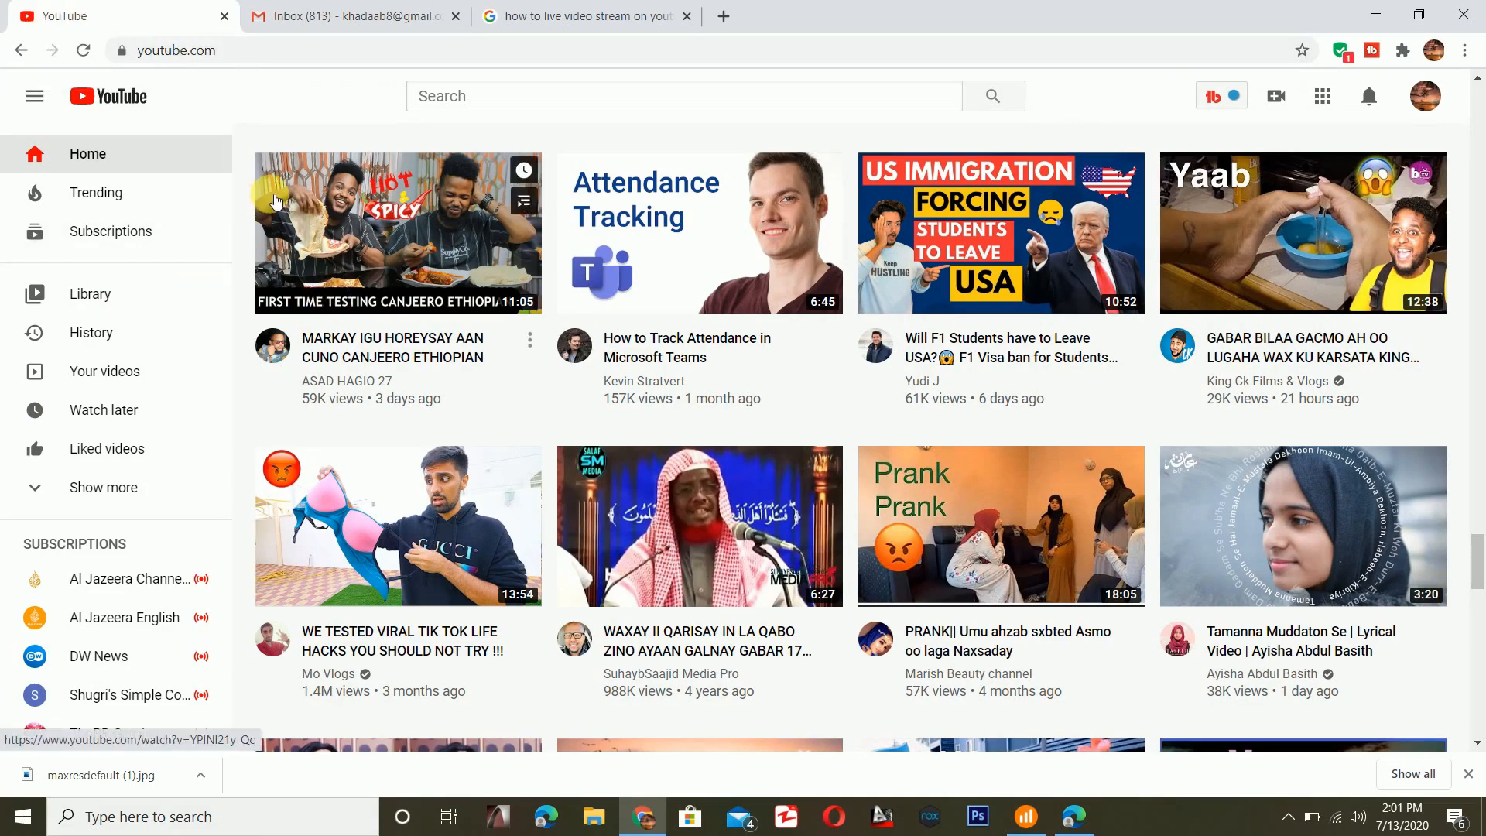
scroll(822, 418, "up", 7)
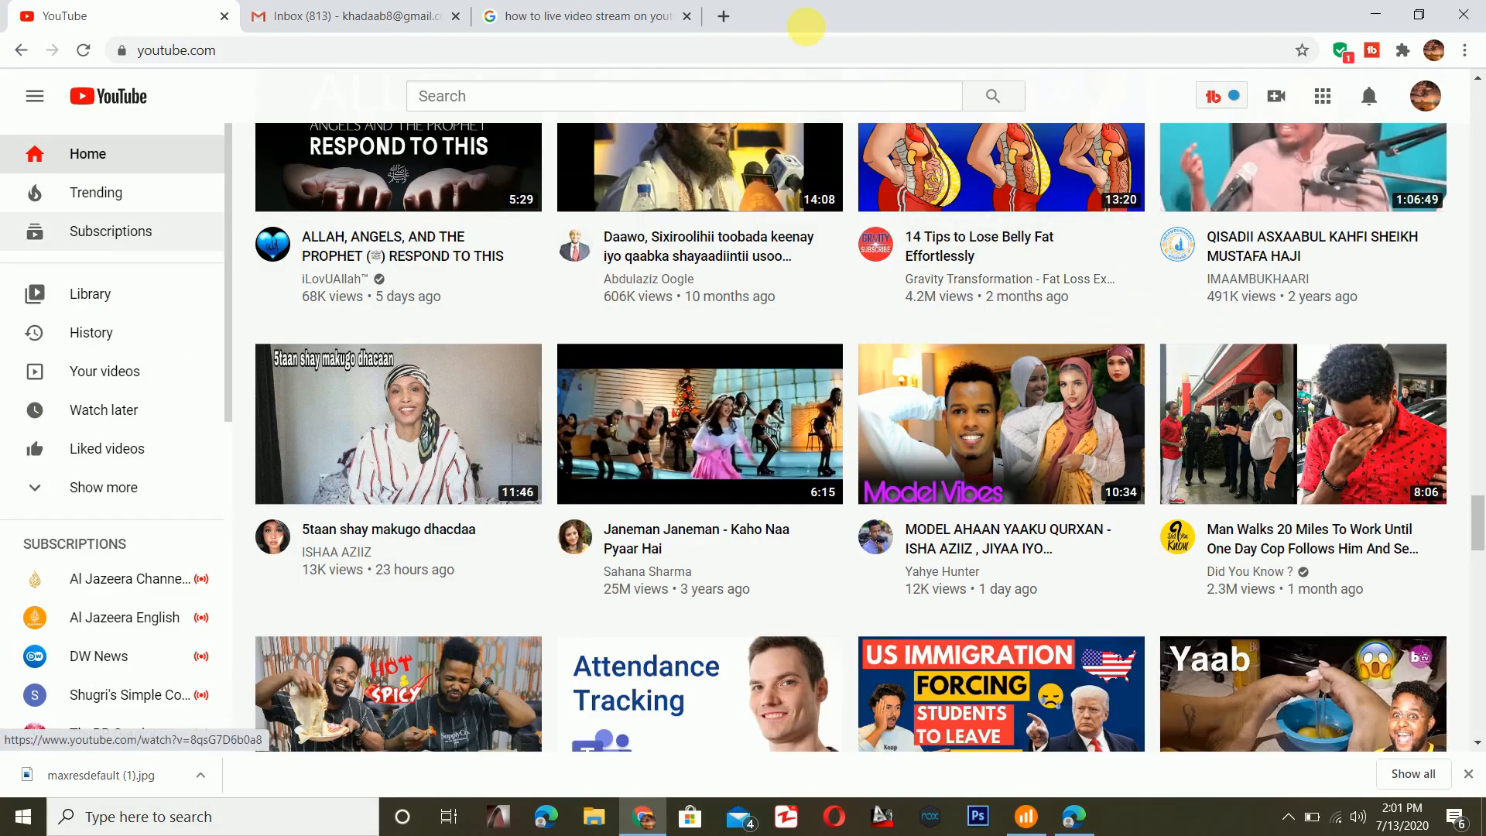
scroll(829, 241, "up", 4)
scroll(829, 242, "up", 5)
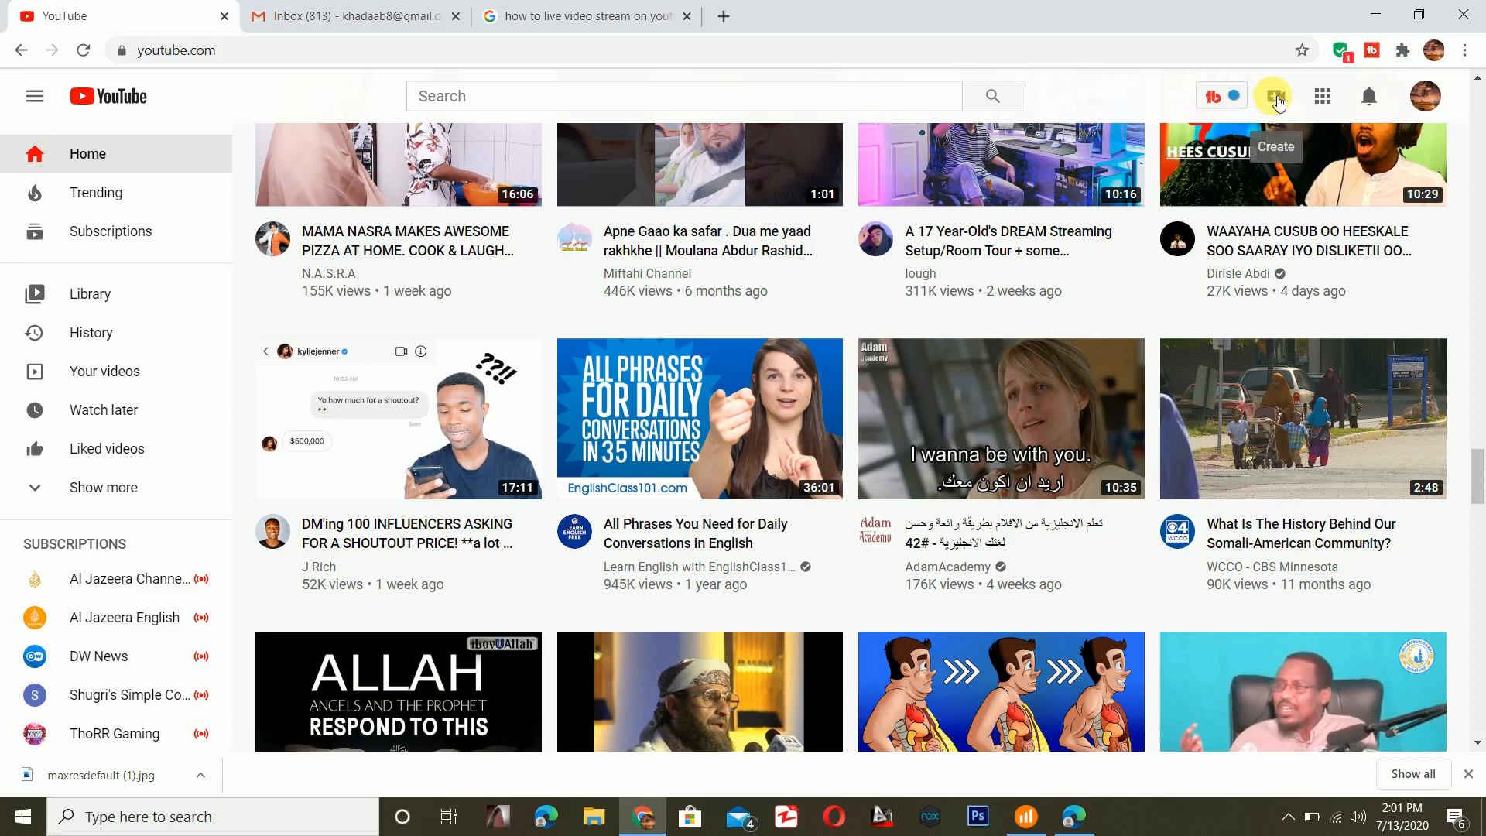
left_click(1277, 101)
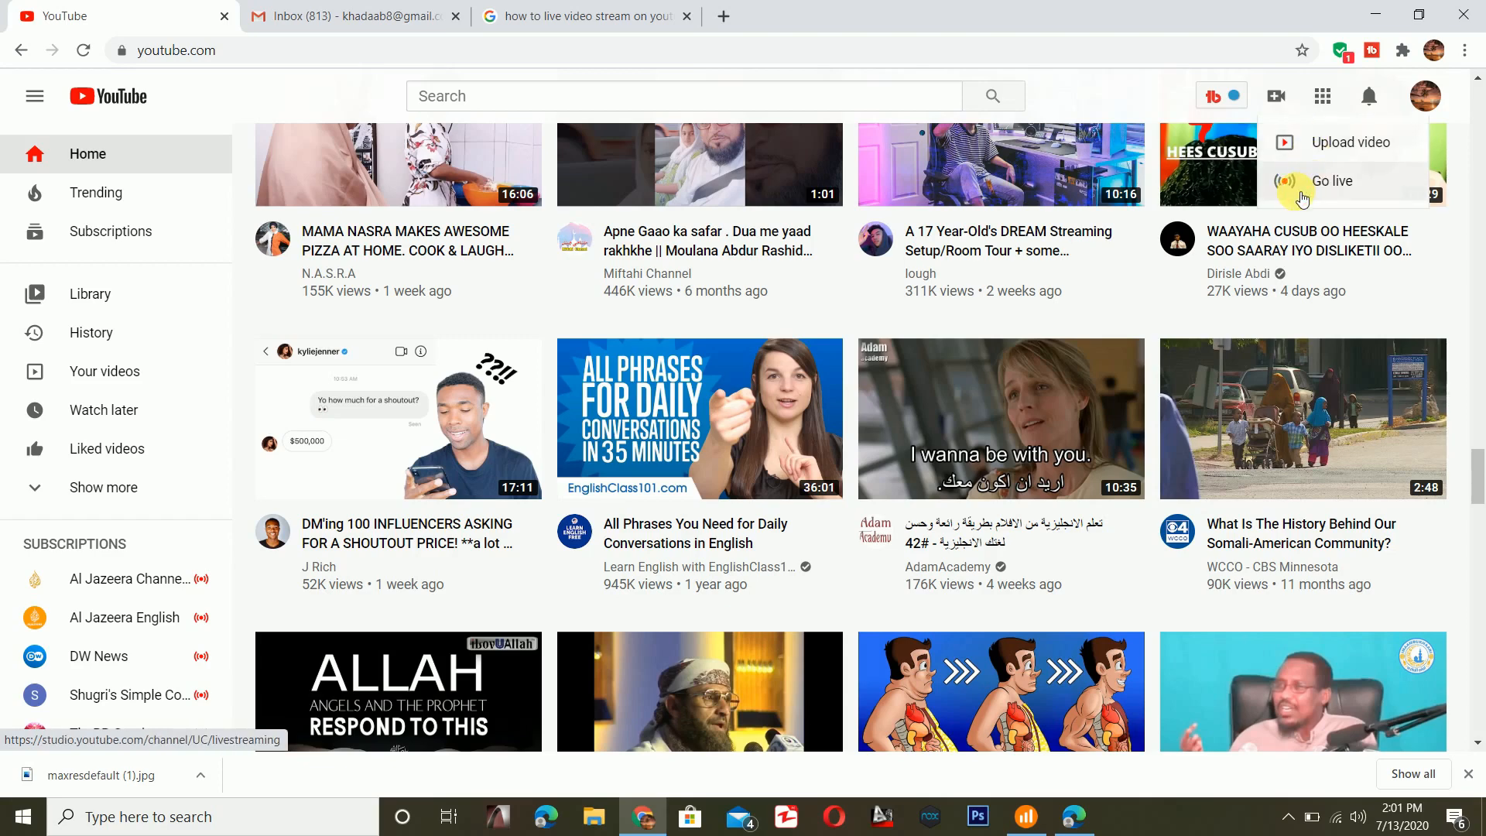
left_click(1324, 182)
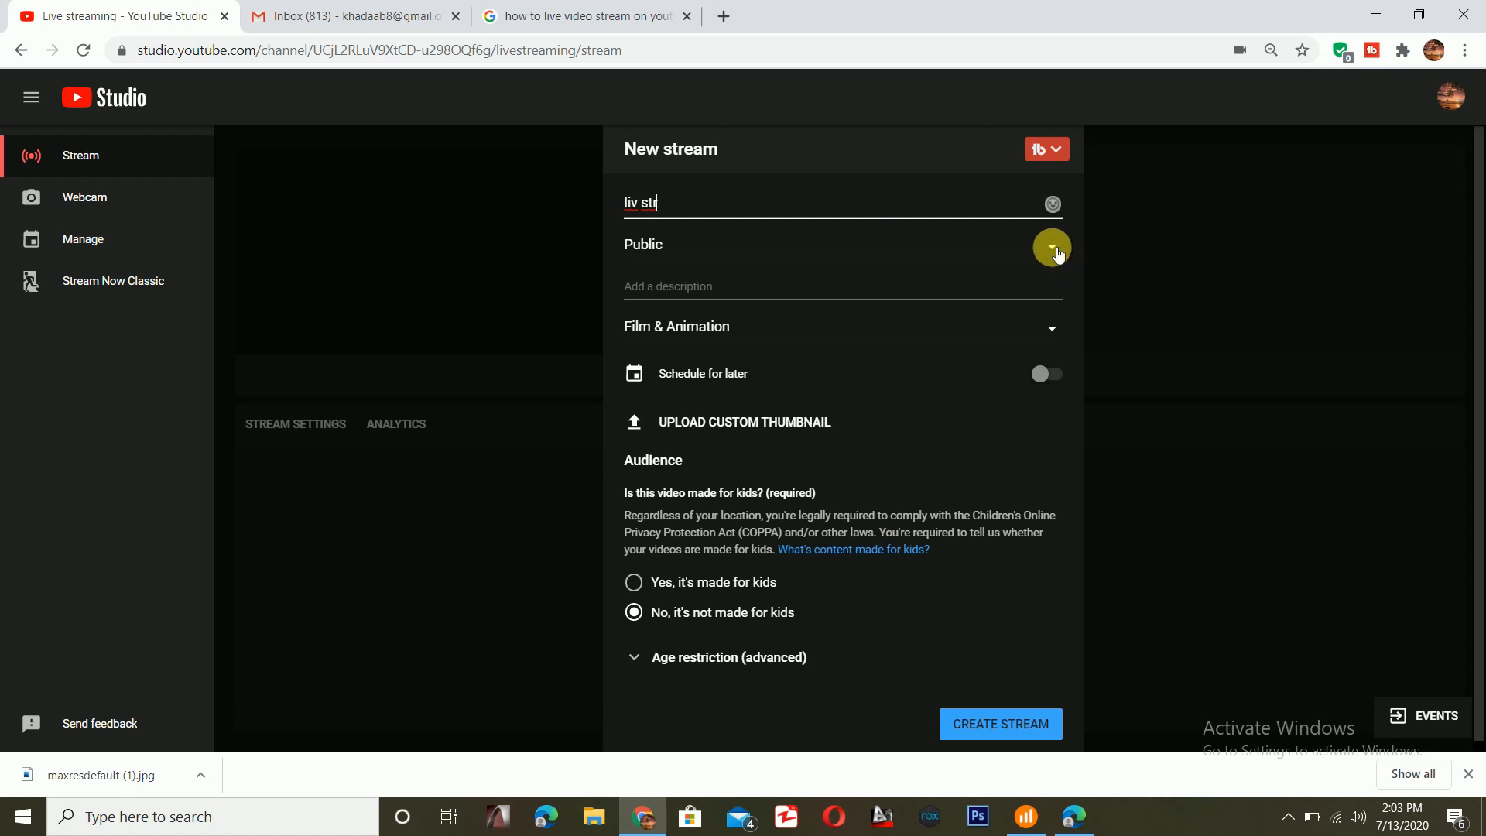
- Give the new stream the description "hhiokufyu678yyiygfijklgo" and upload the orange car image from the Pictures folder as its custom thumbnail
left_click(726, 297)
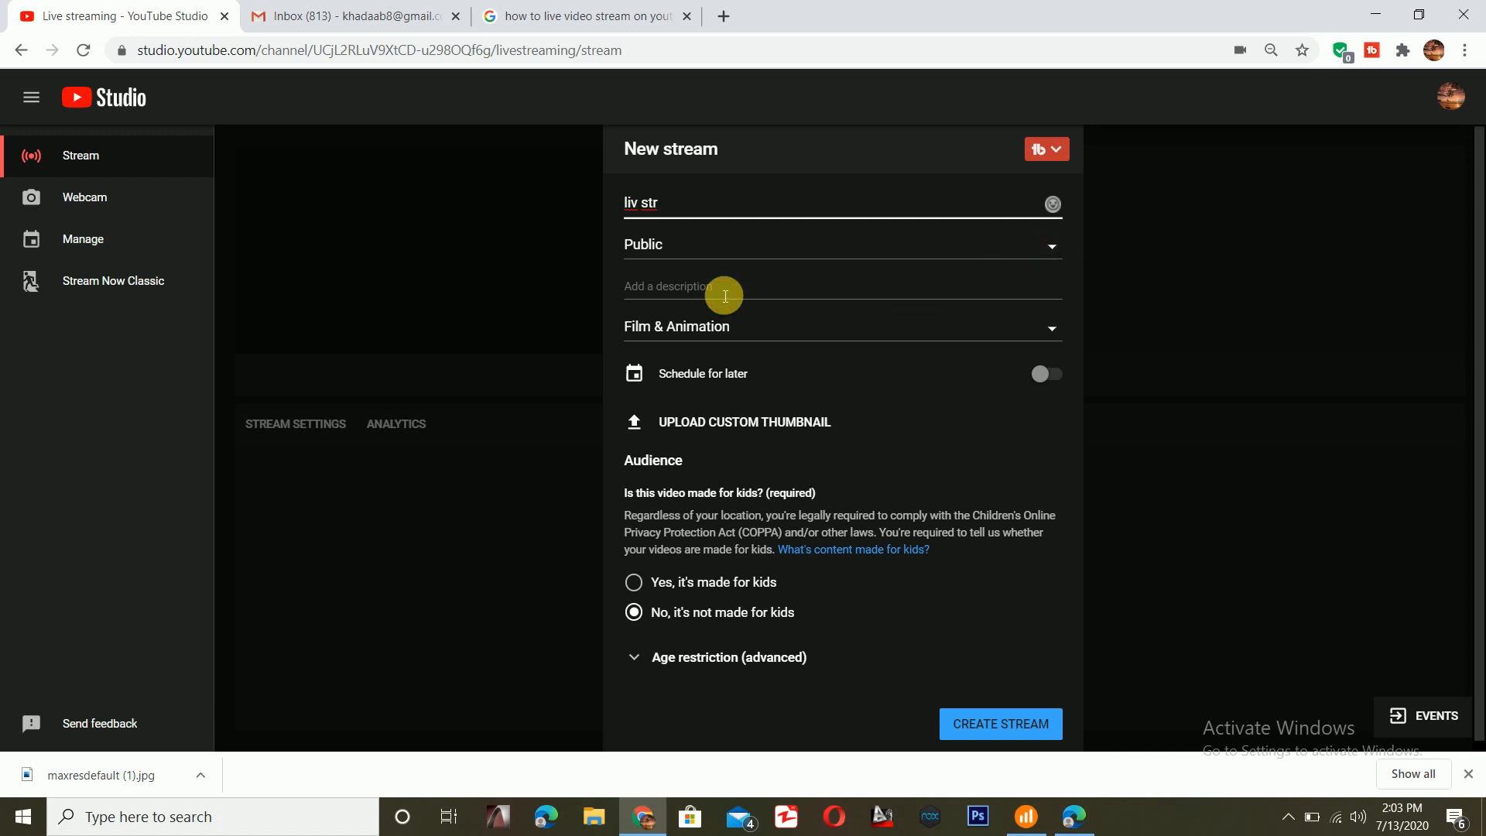
type("hhiokufyu678yyiygfijklgo")
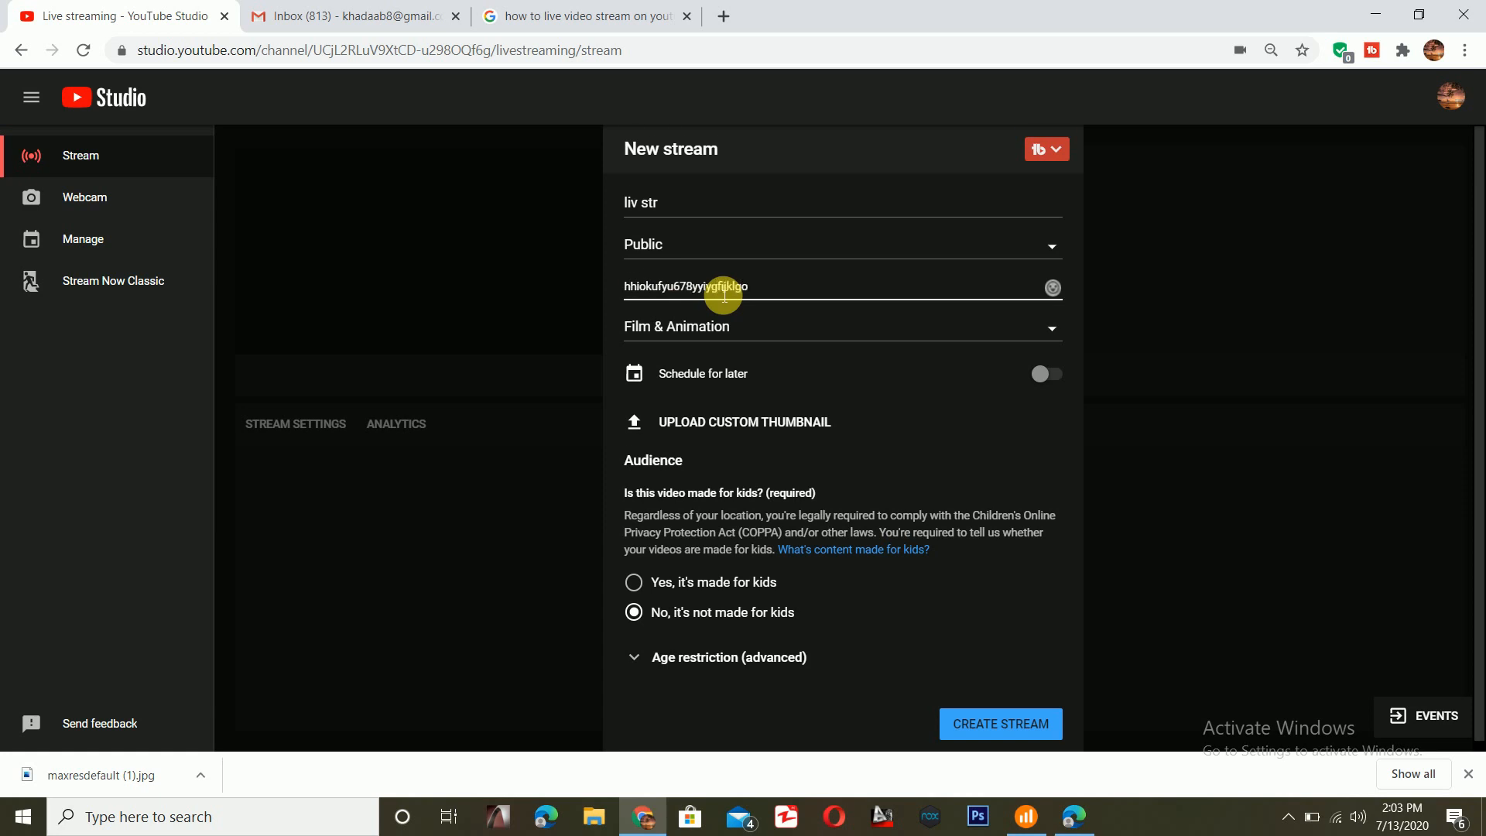
scroll(724, 294, "down", 1)
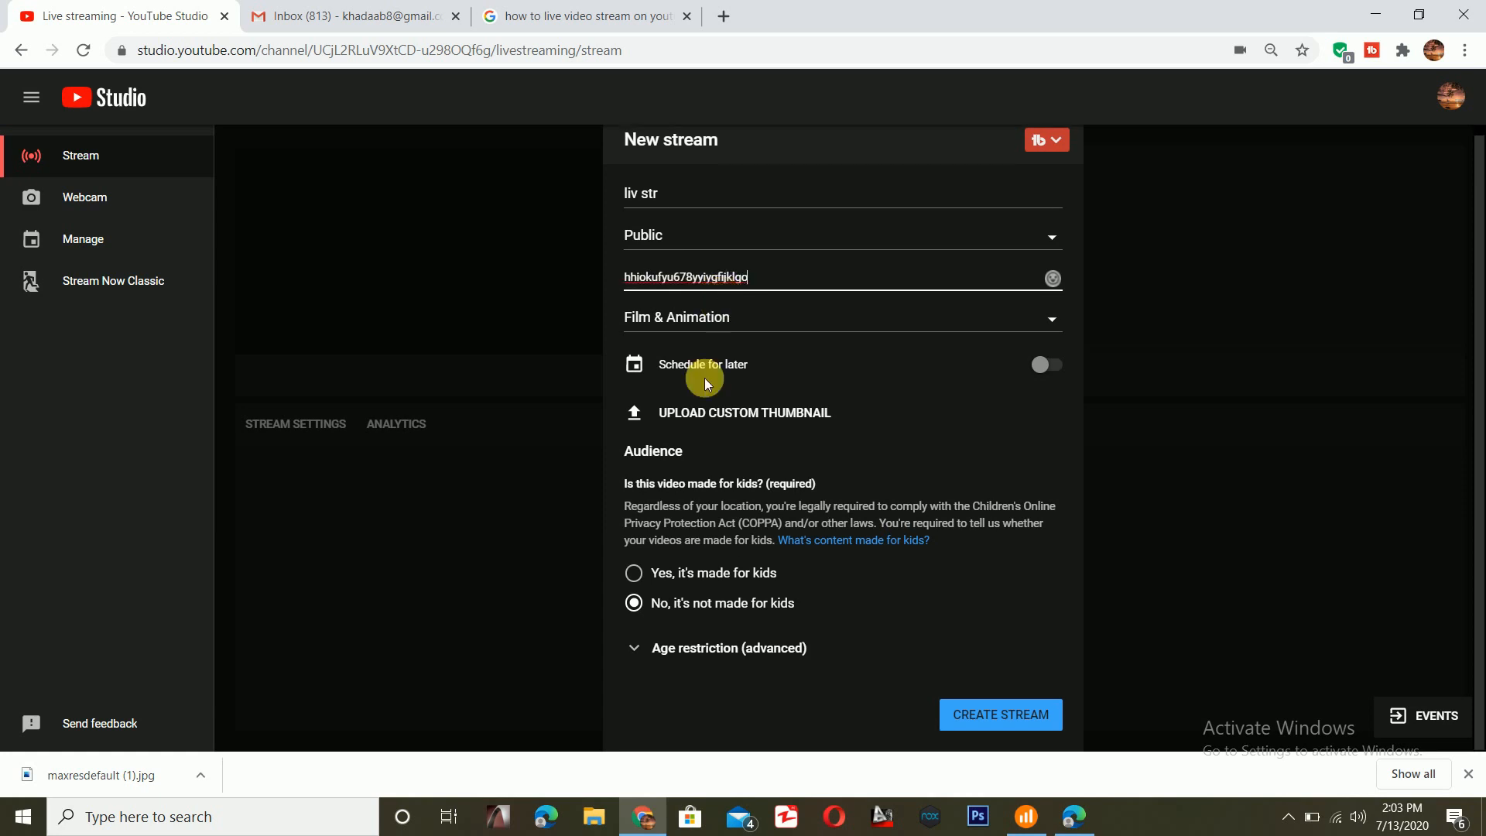
left_click(678, 417)
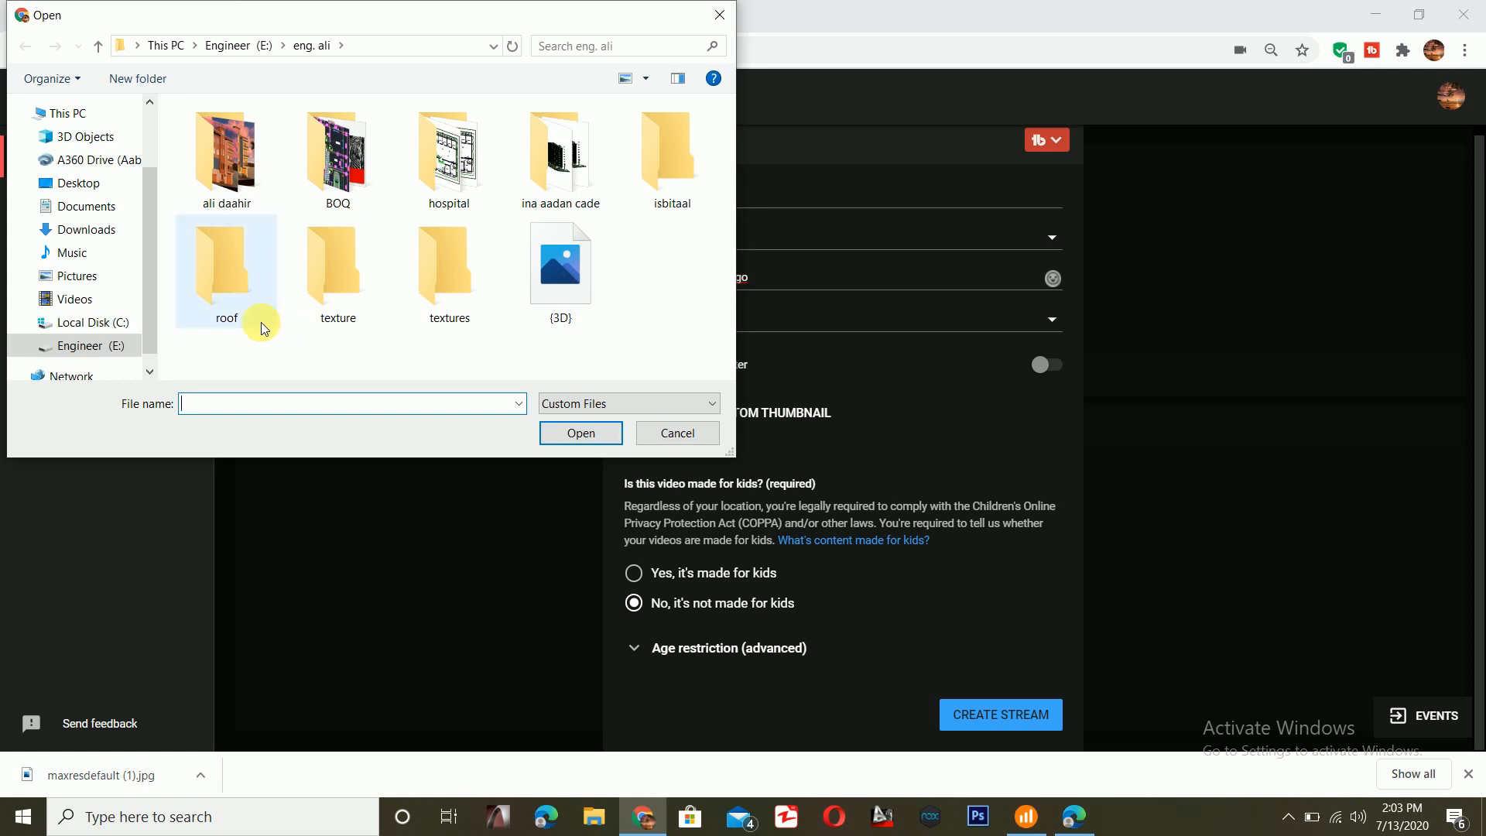
left_click(89, 275)
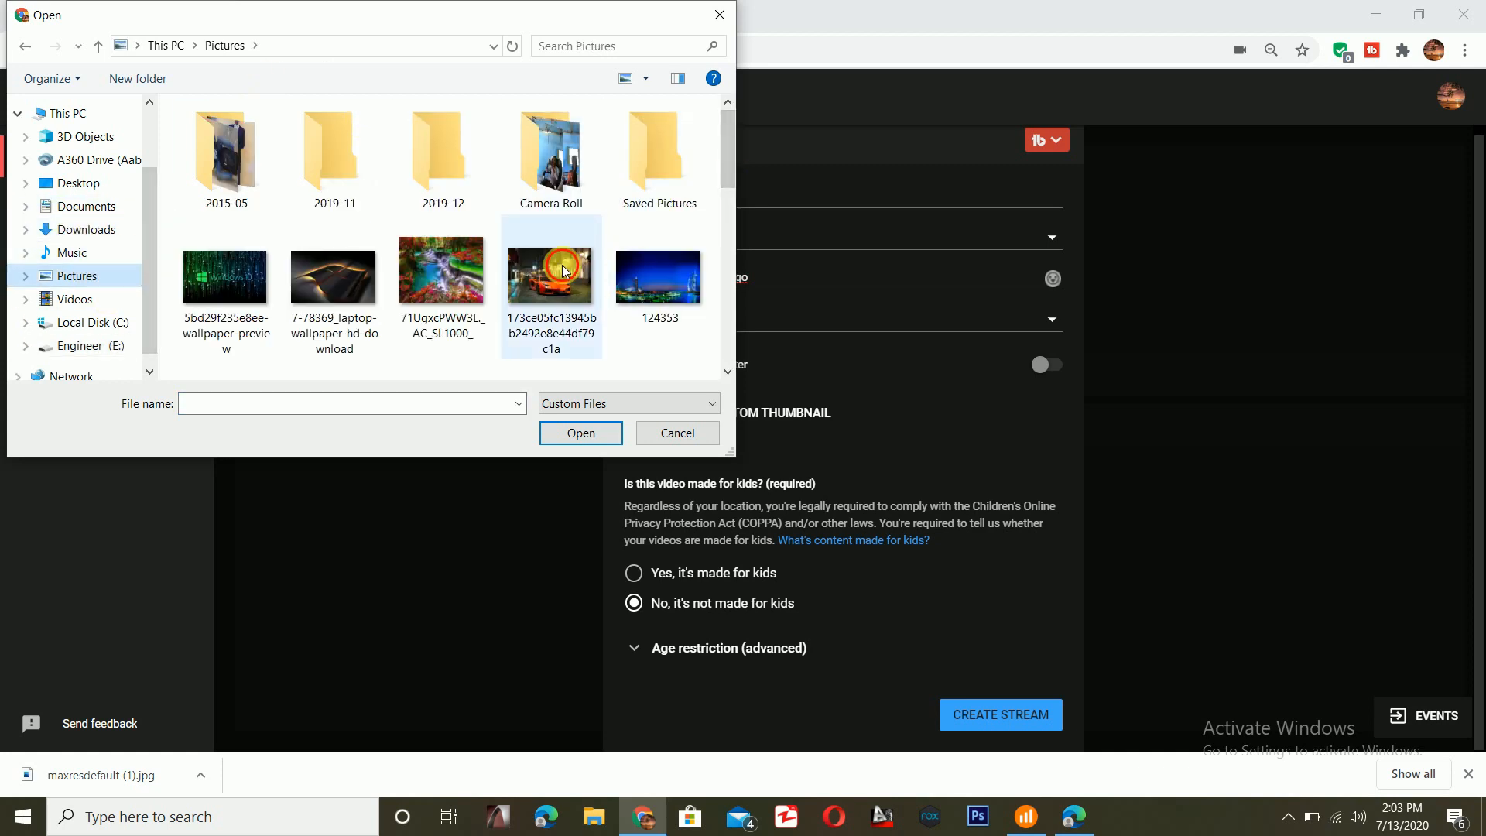
left_click(537, 305)
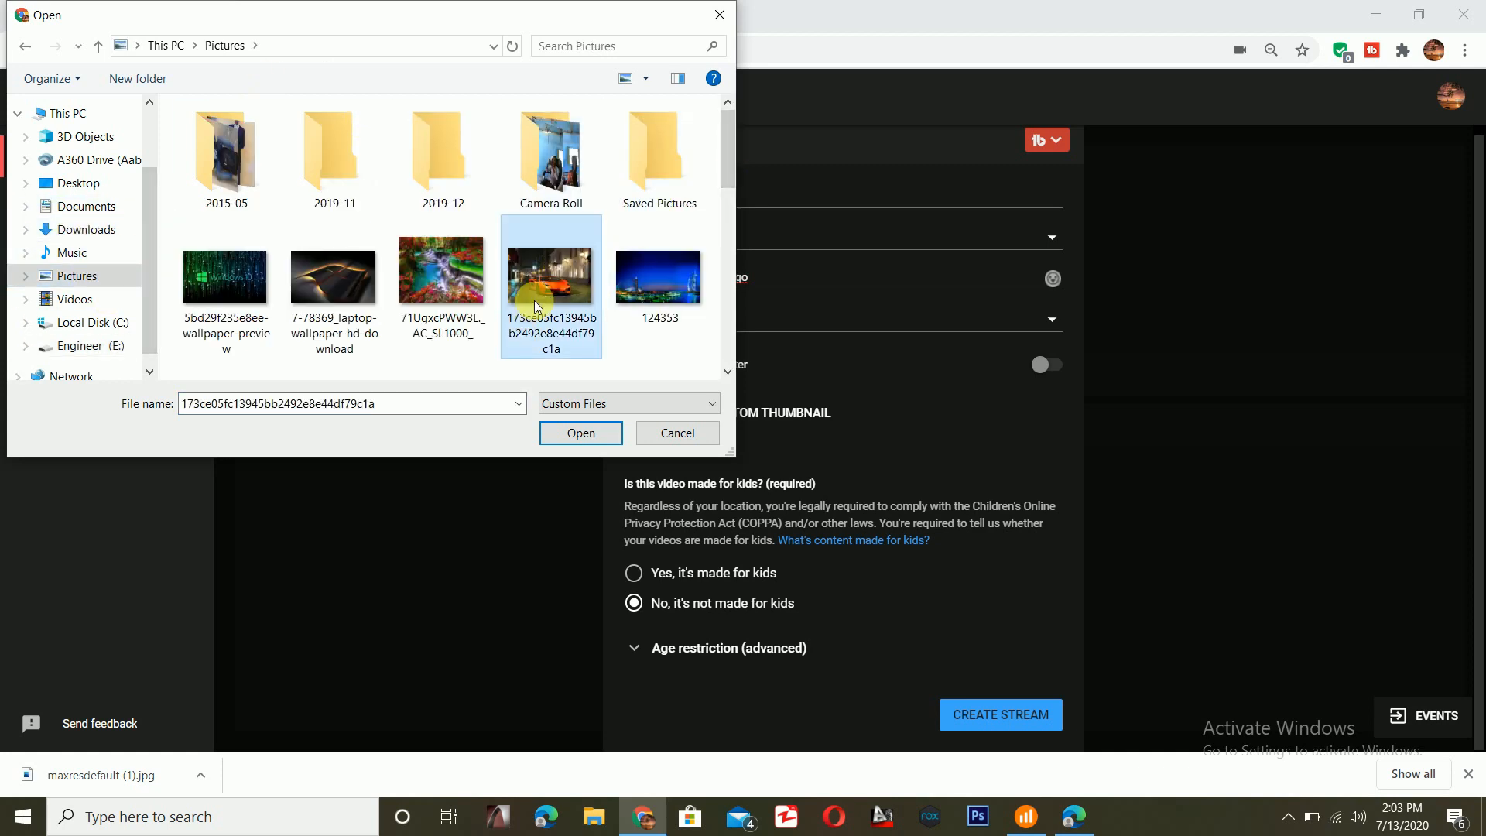
left_click(558, 436)
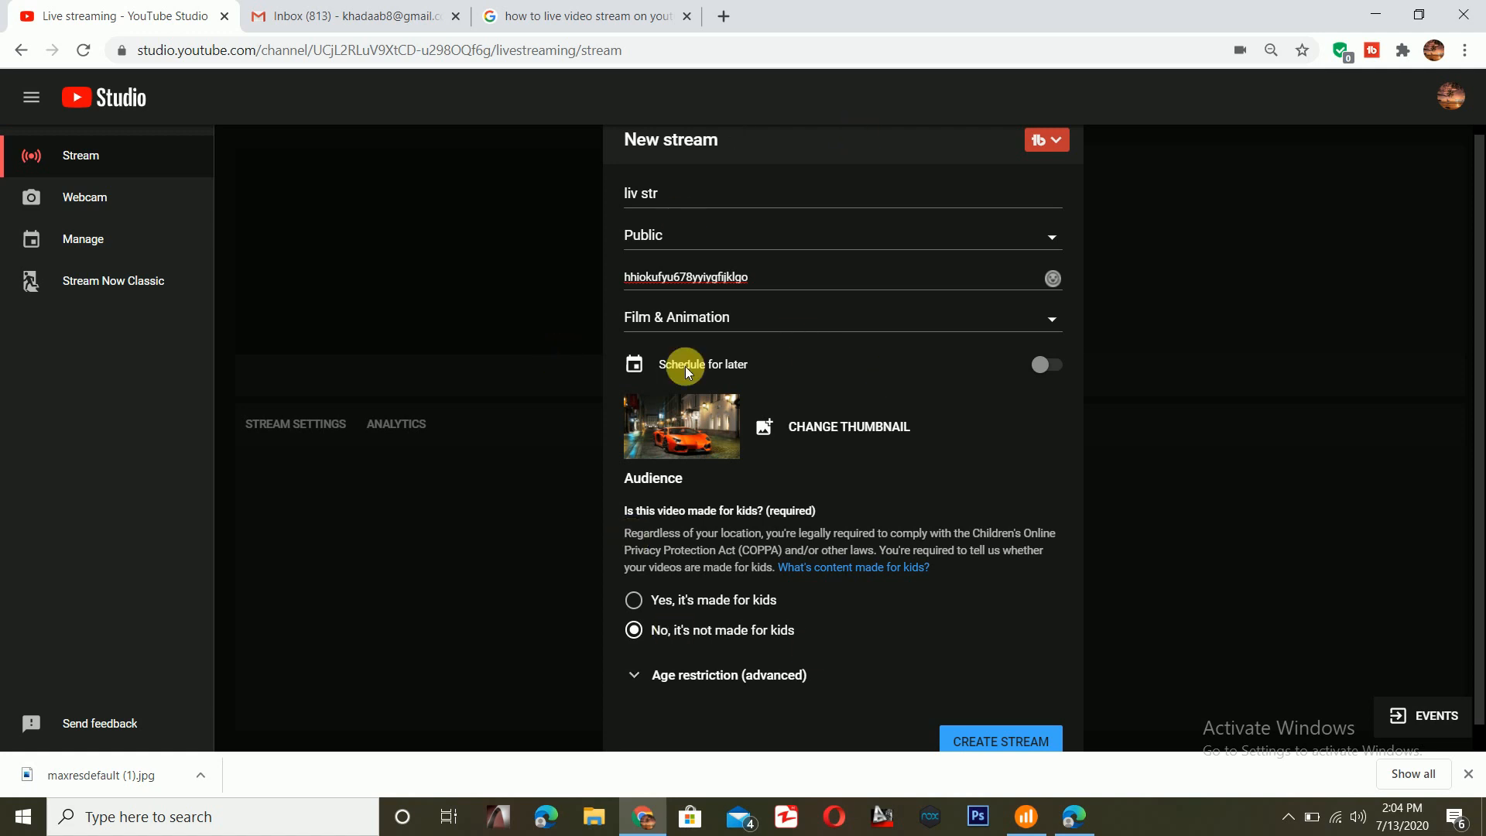
- Create the "liv str" stream and copy its auto-generated stream key
scroll(703, 332, "down", 1)
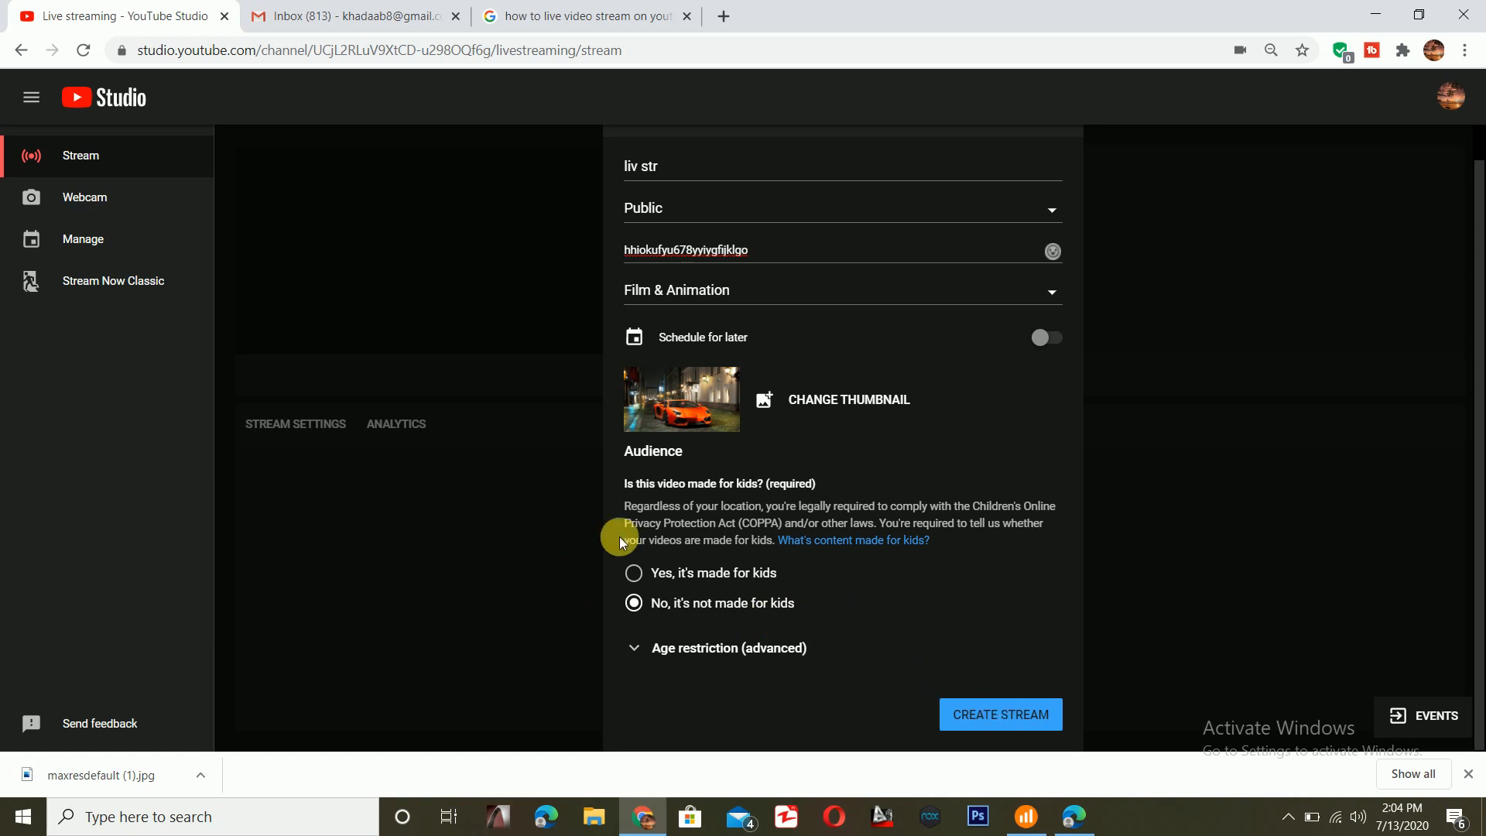
left_click(1001, 716)
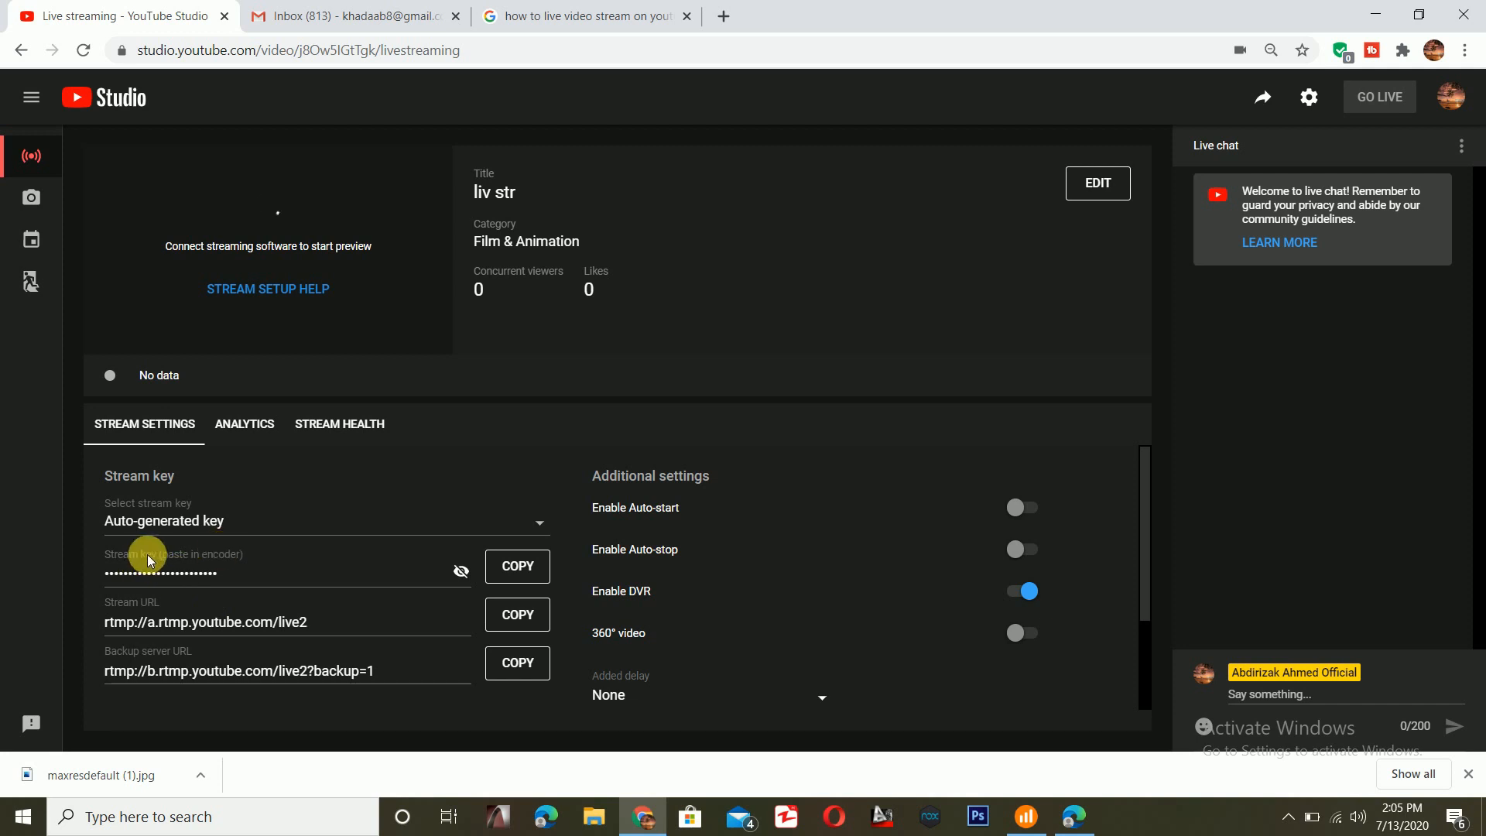
left_click(509, 566)
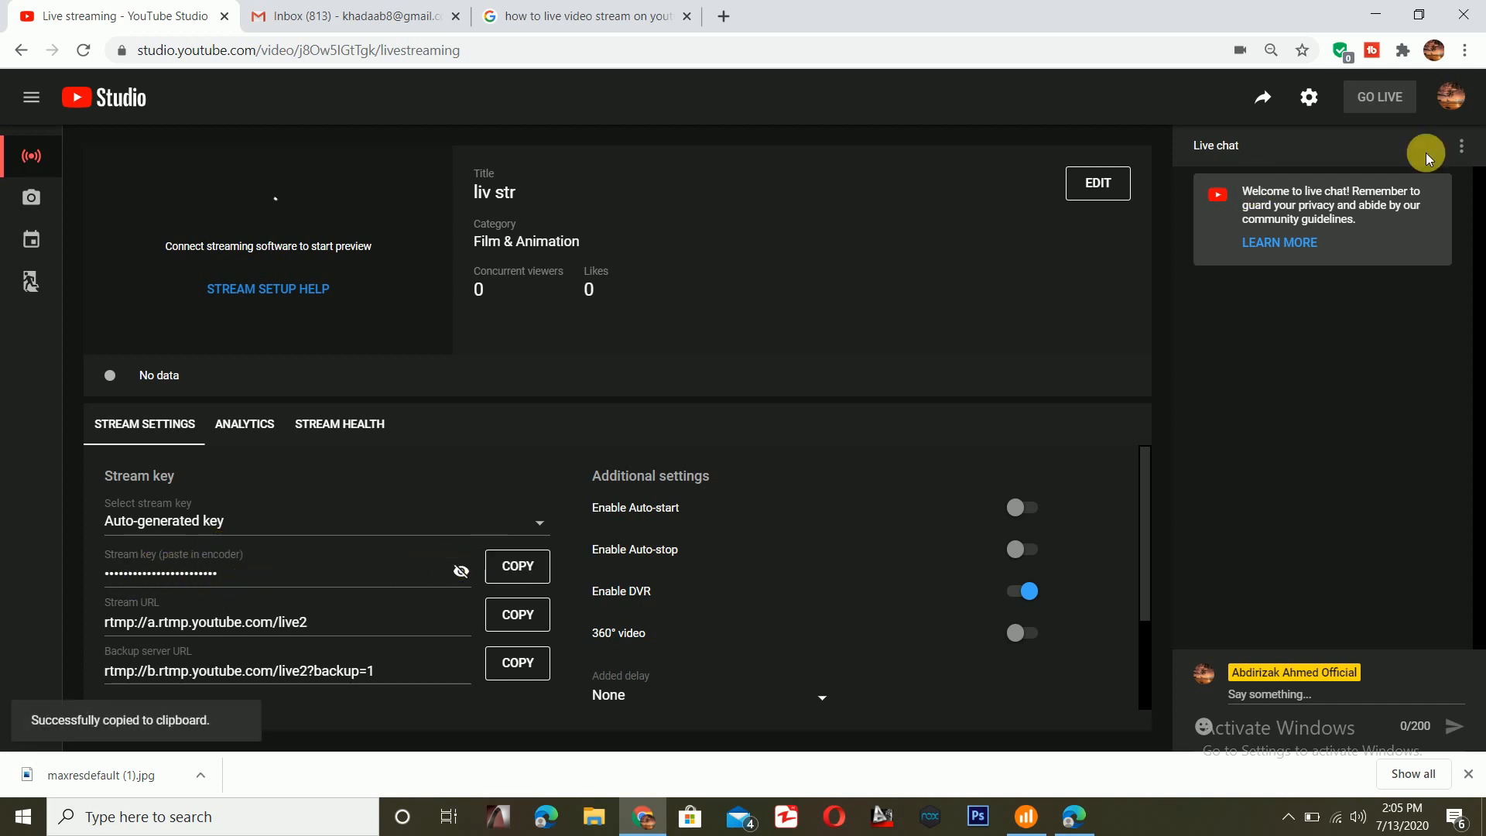
- Move the OBS Studio shortcut below Setup on the desktop and launch OBS Studio
left_click(1380, 14)
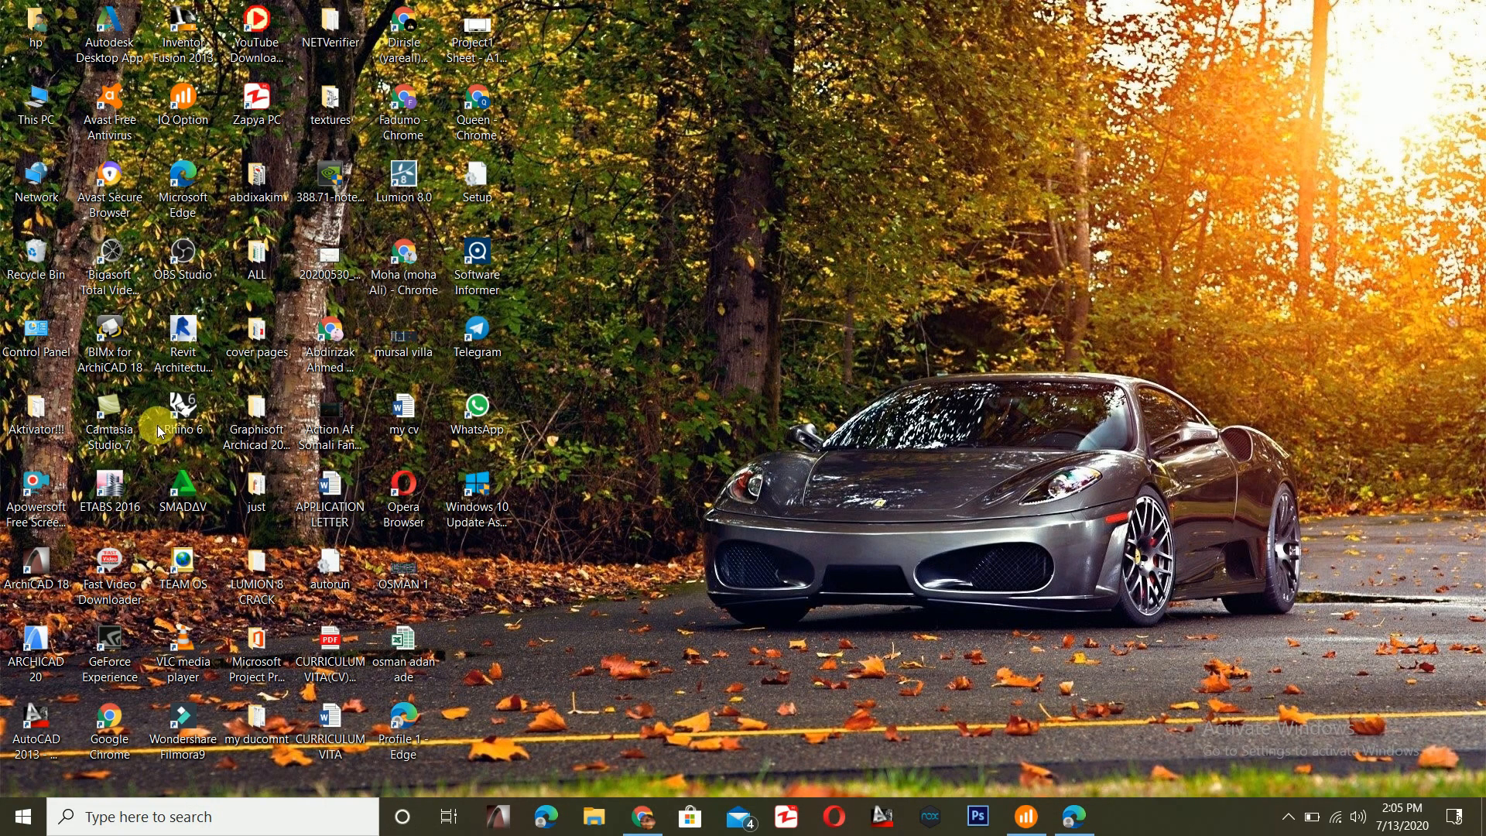
left_click_drag(151, 232, 489, 192)
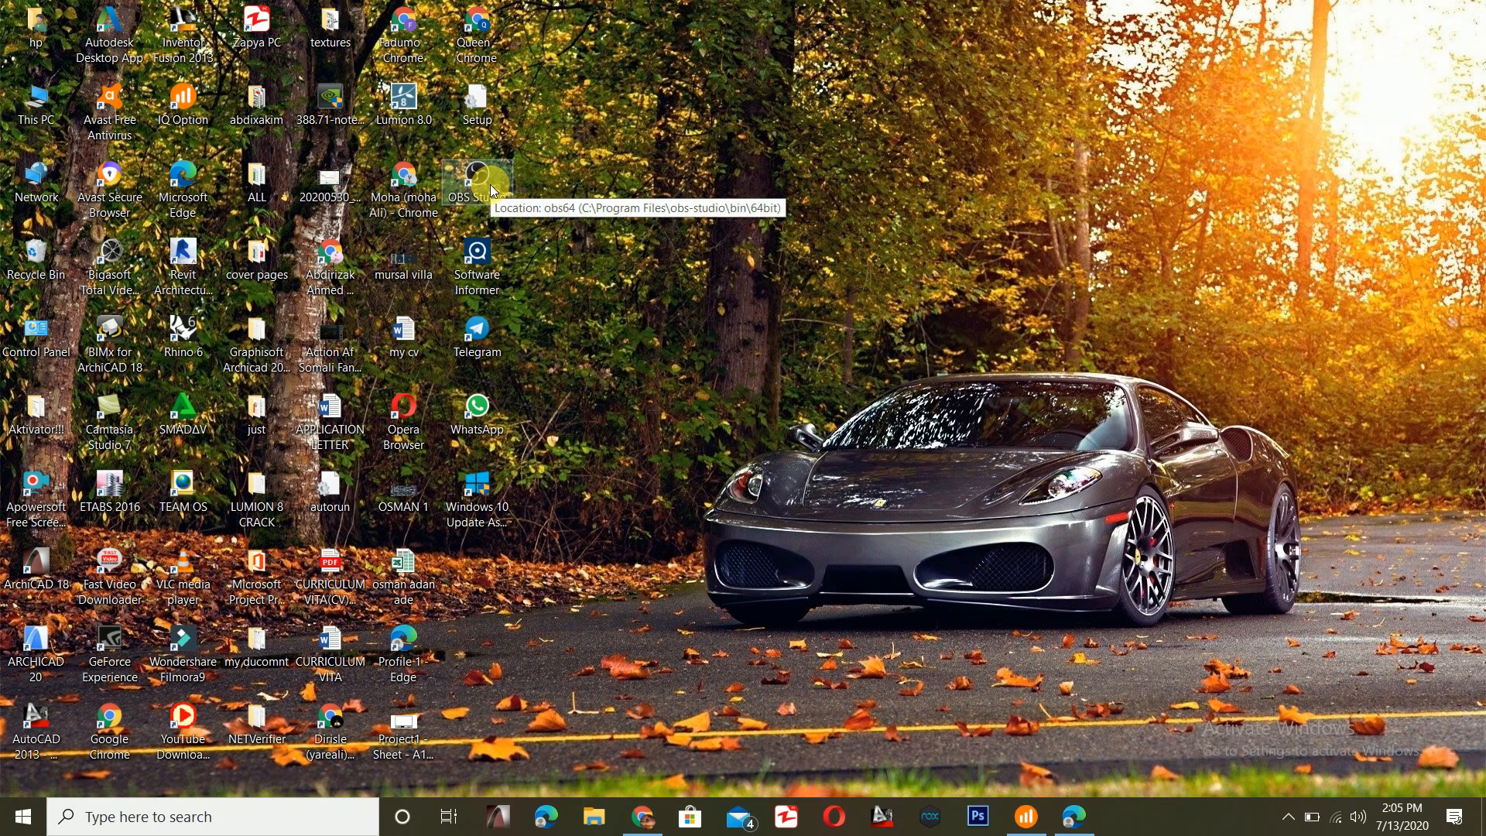
left_click(490, 189)
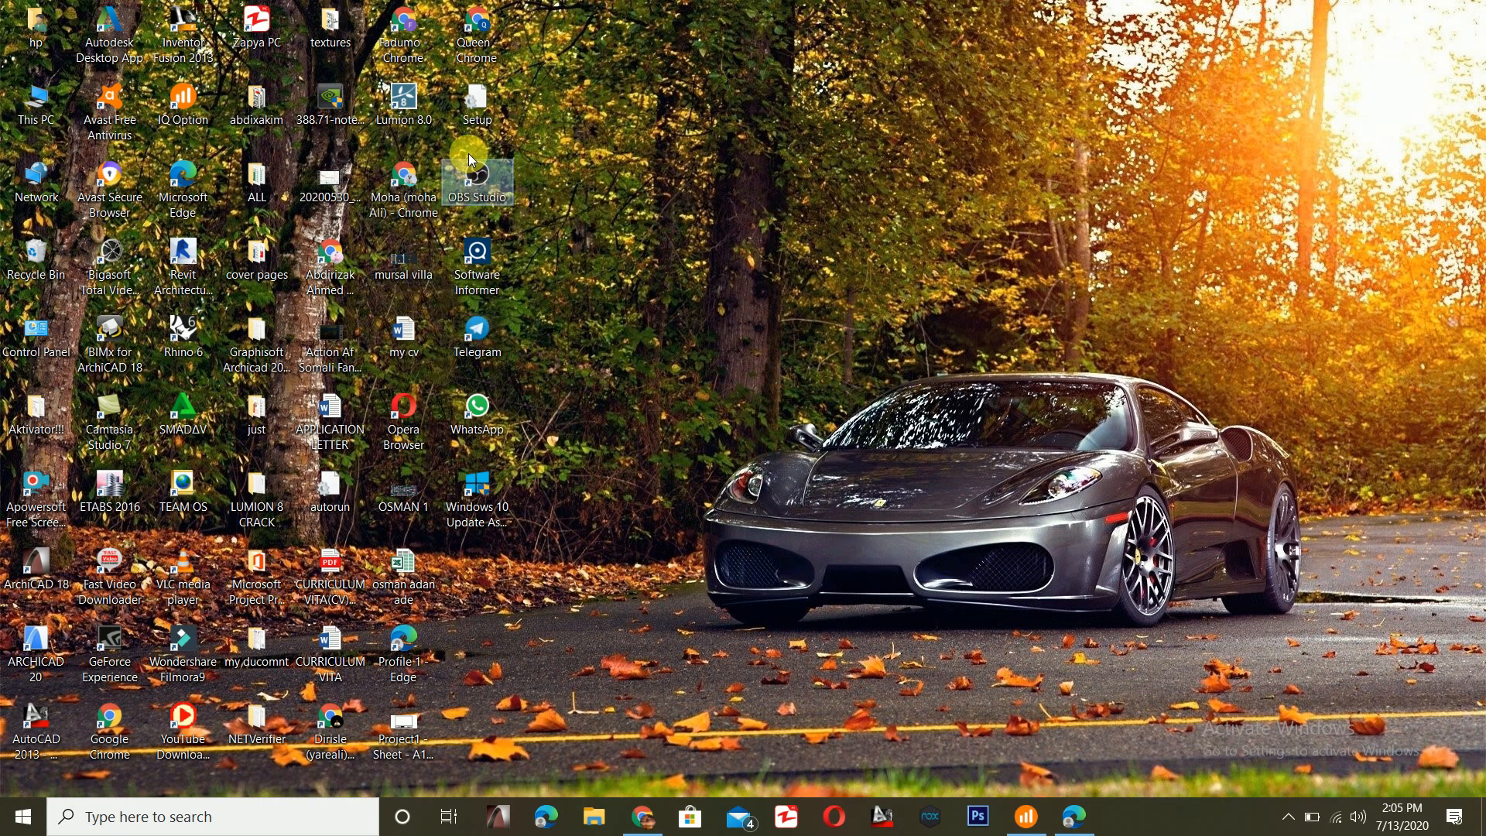
double_click(493, 201)
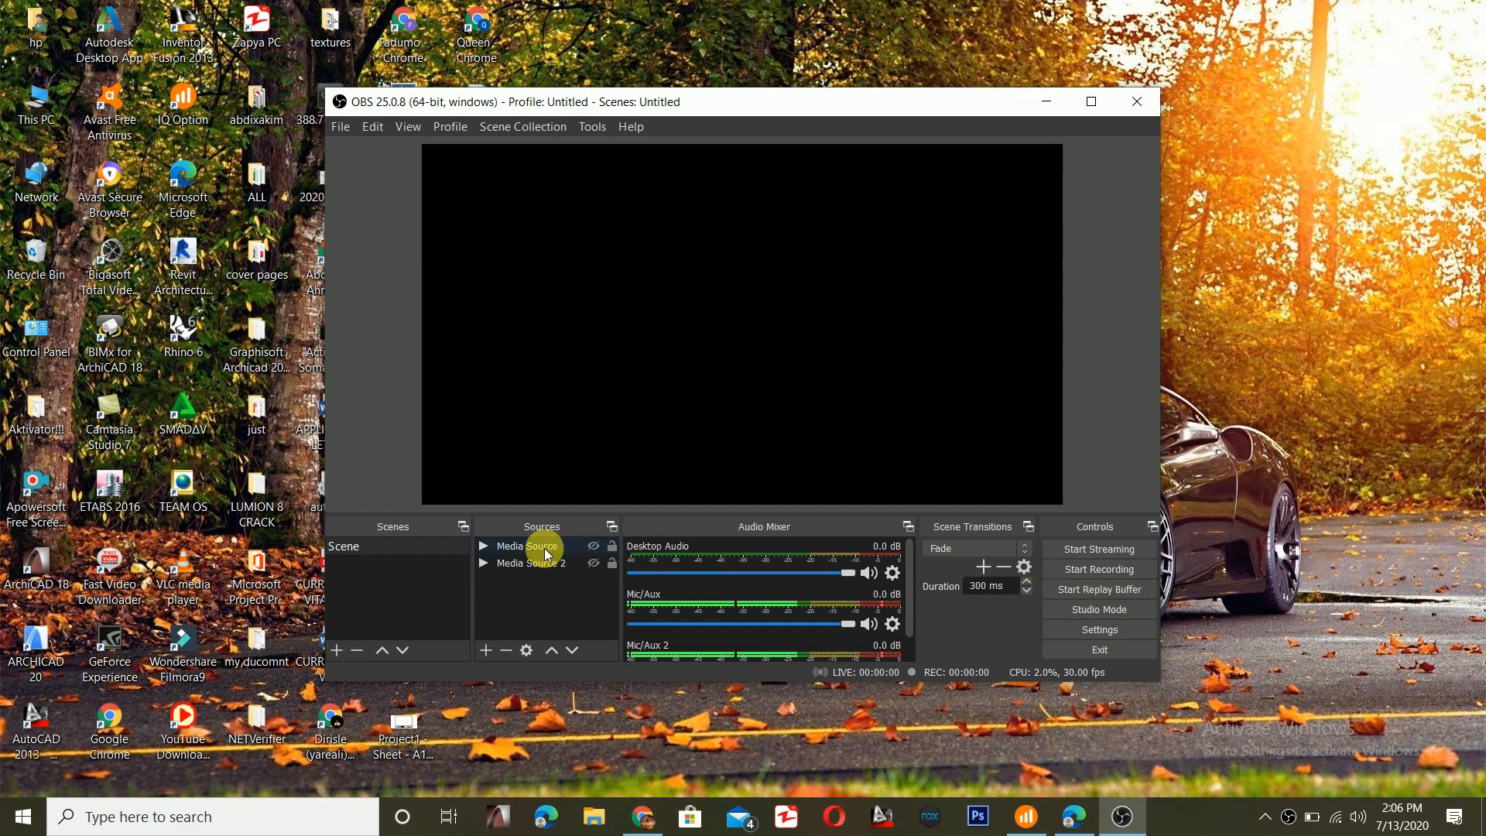
- Add a new Media Source to the scene with the default name and keep it visible
right_click(548, 368)
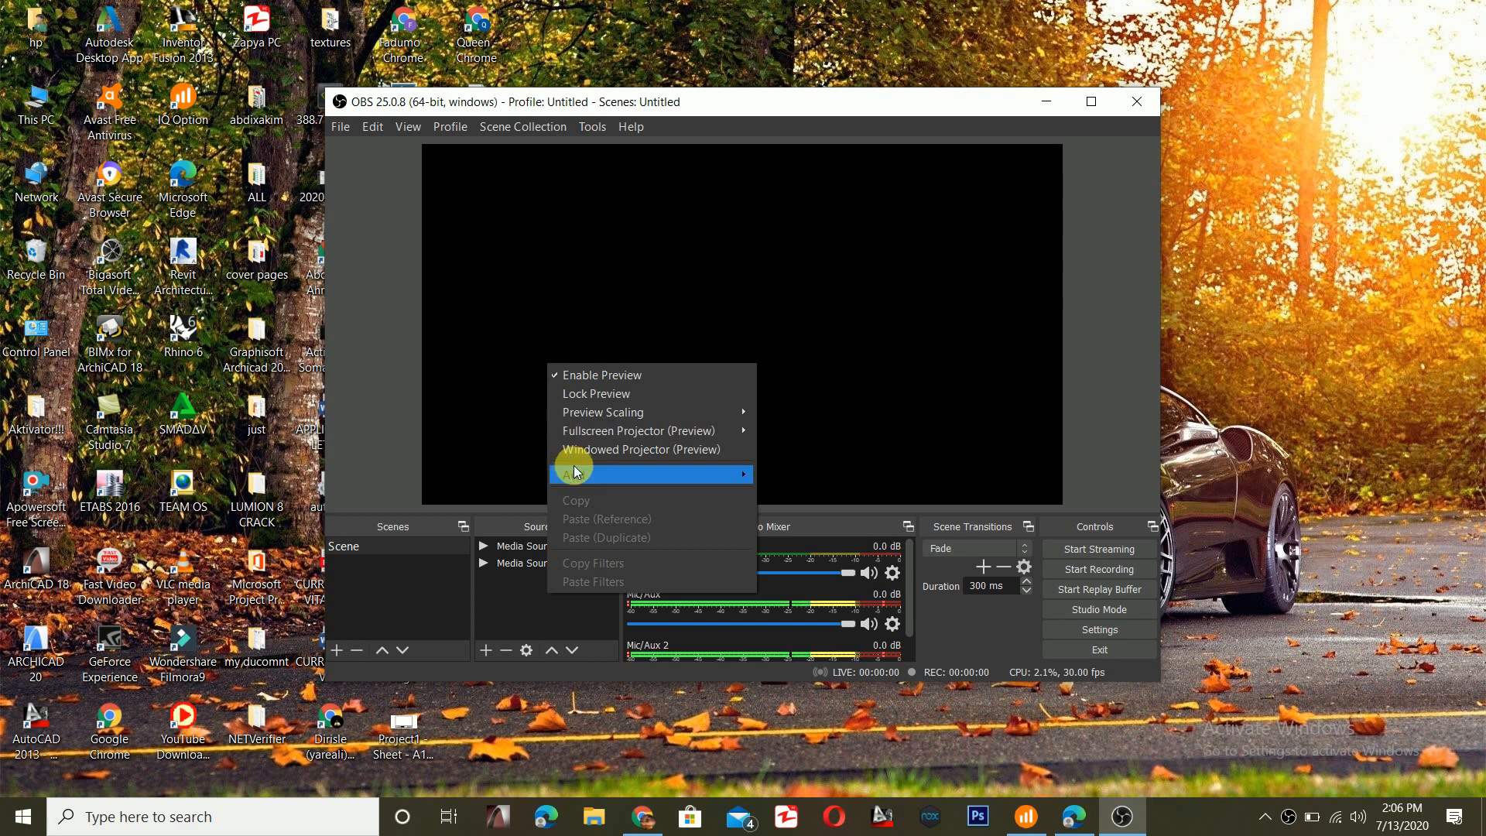
mouse_move(574, 470)
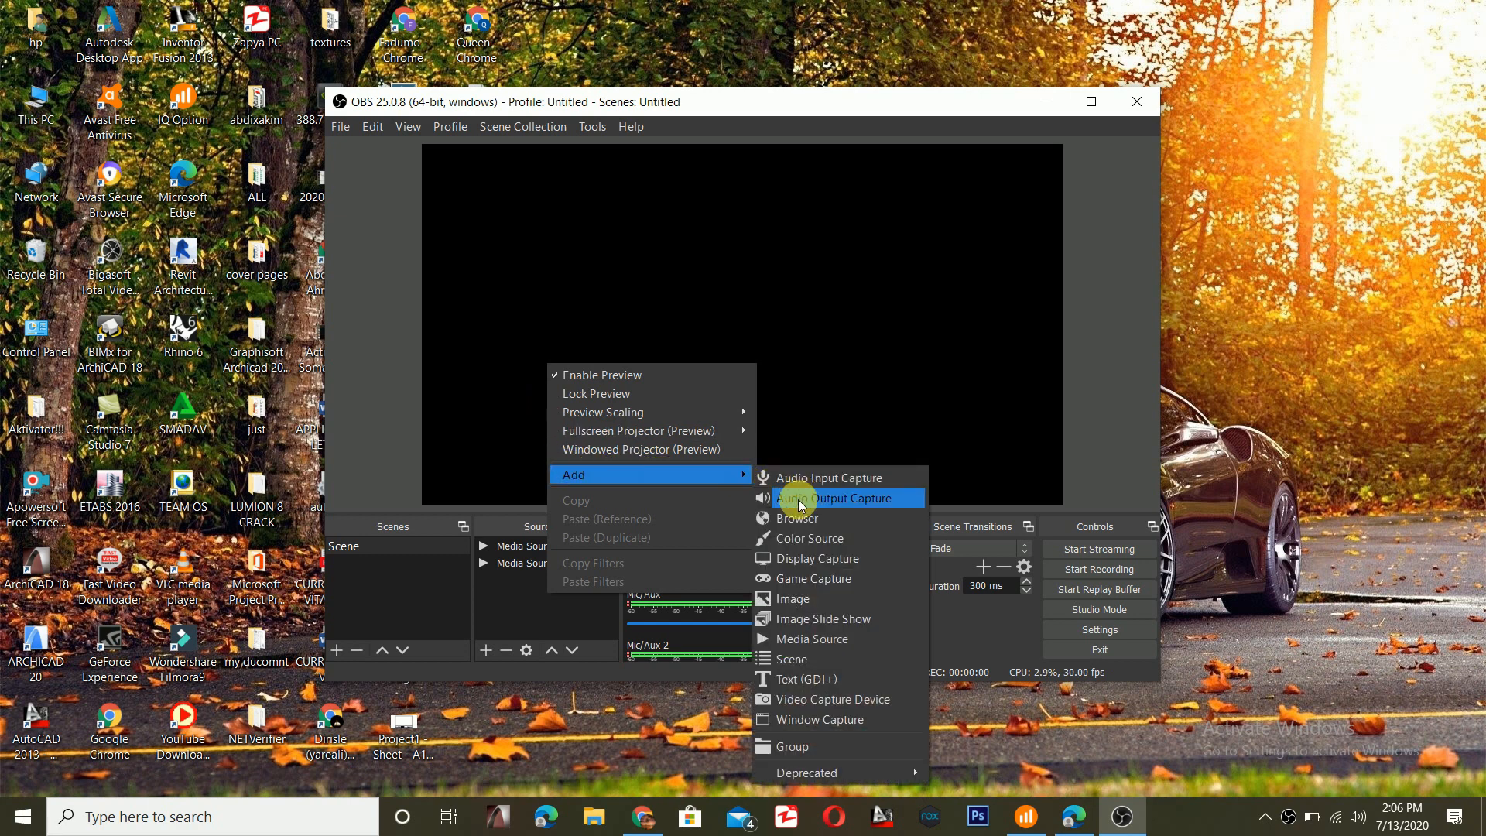
left_click(808, 642)
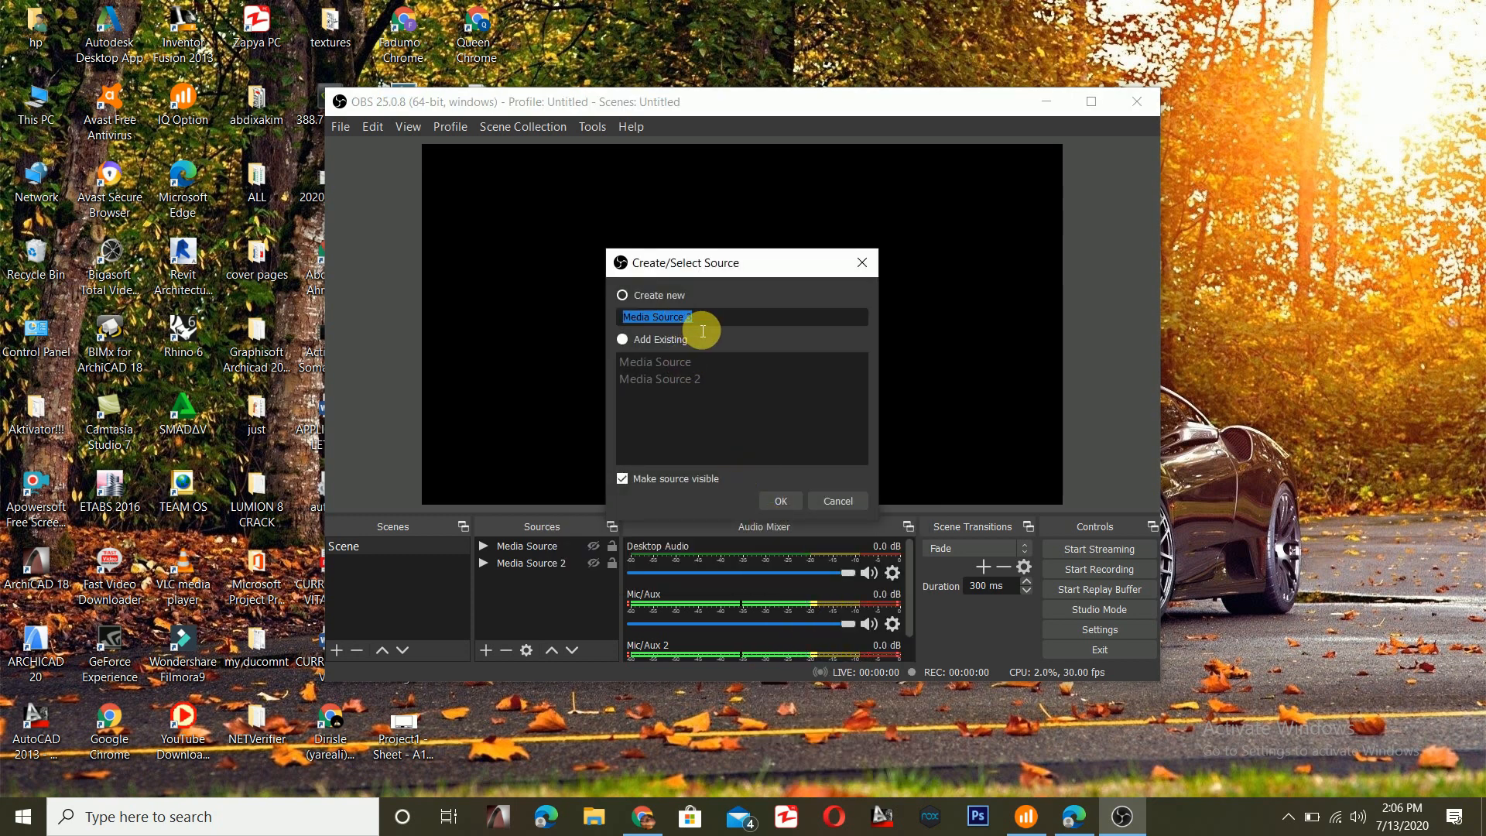
left_click(786, 502)
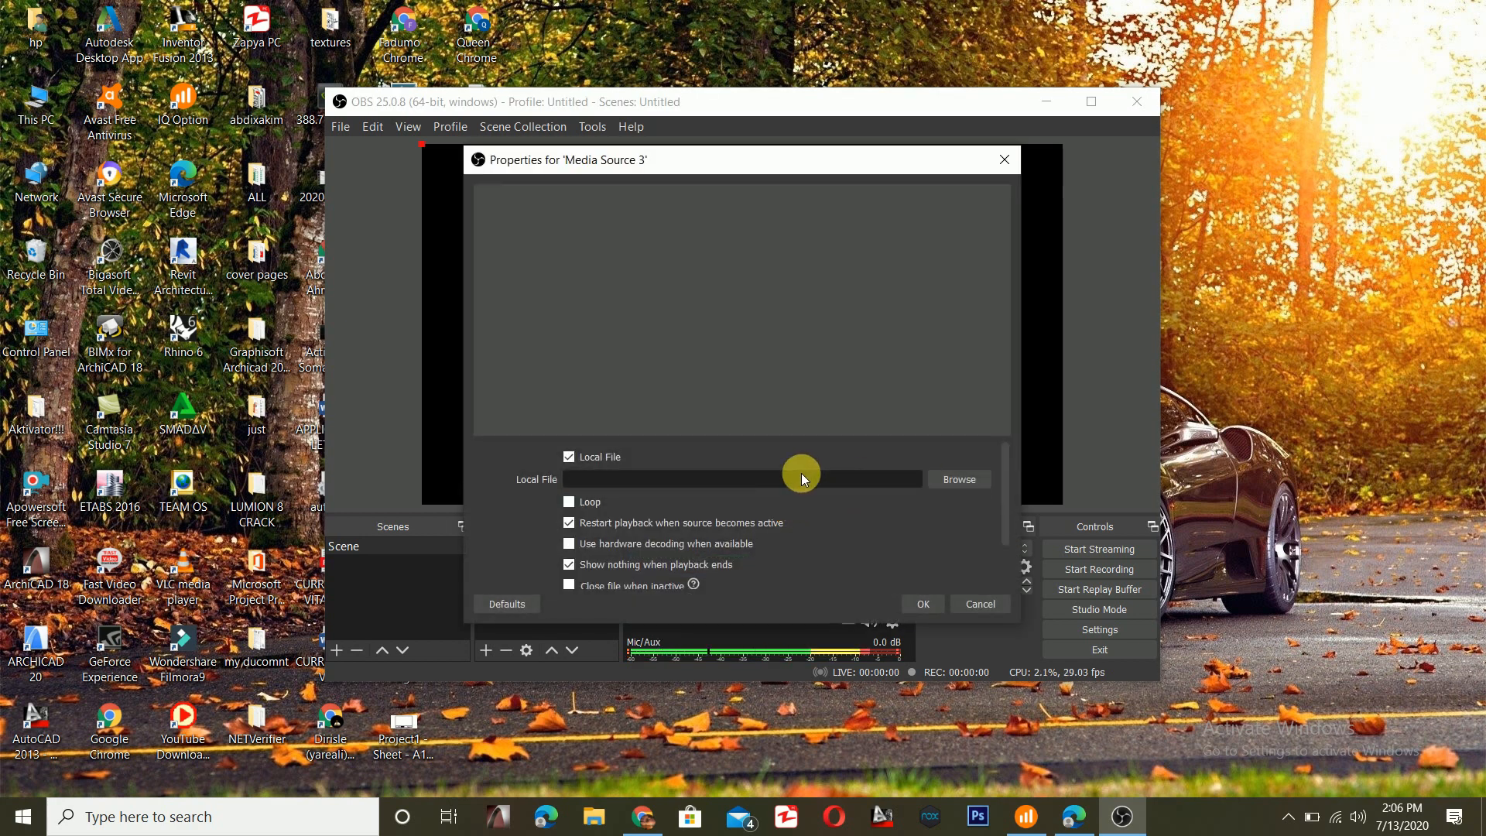
- Set the new media source's local file to My Video29 from the video editing folder on drive E and accept its properties
left_click(960, 479)
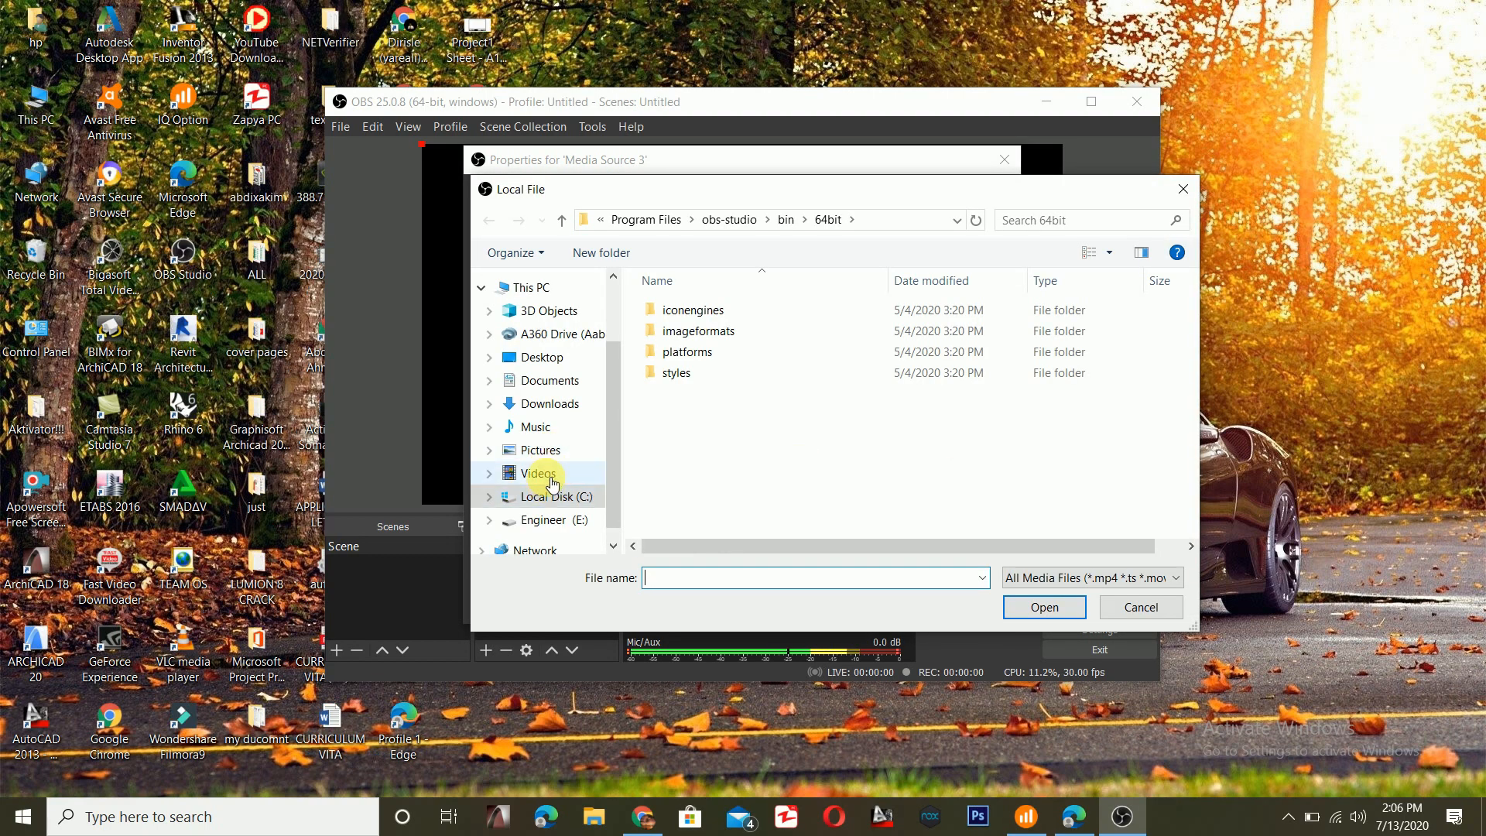
left_click(559, 525)
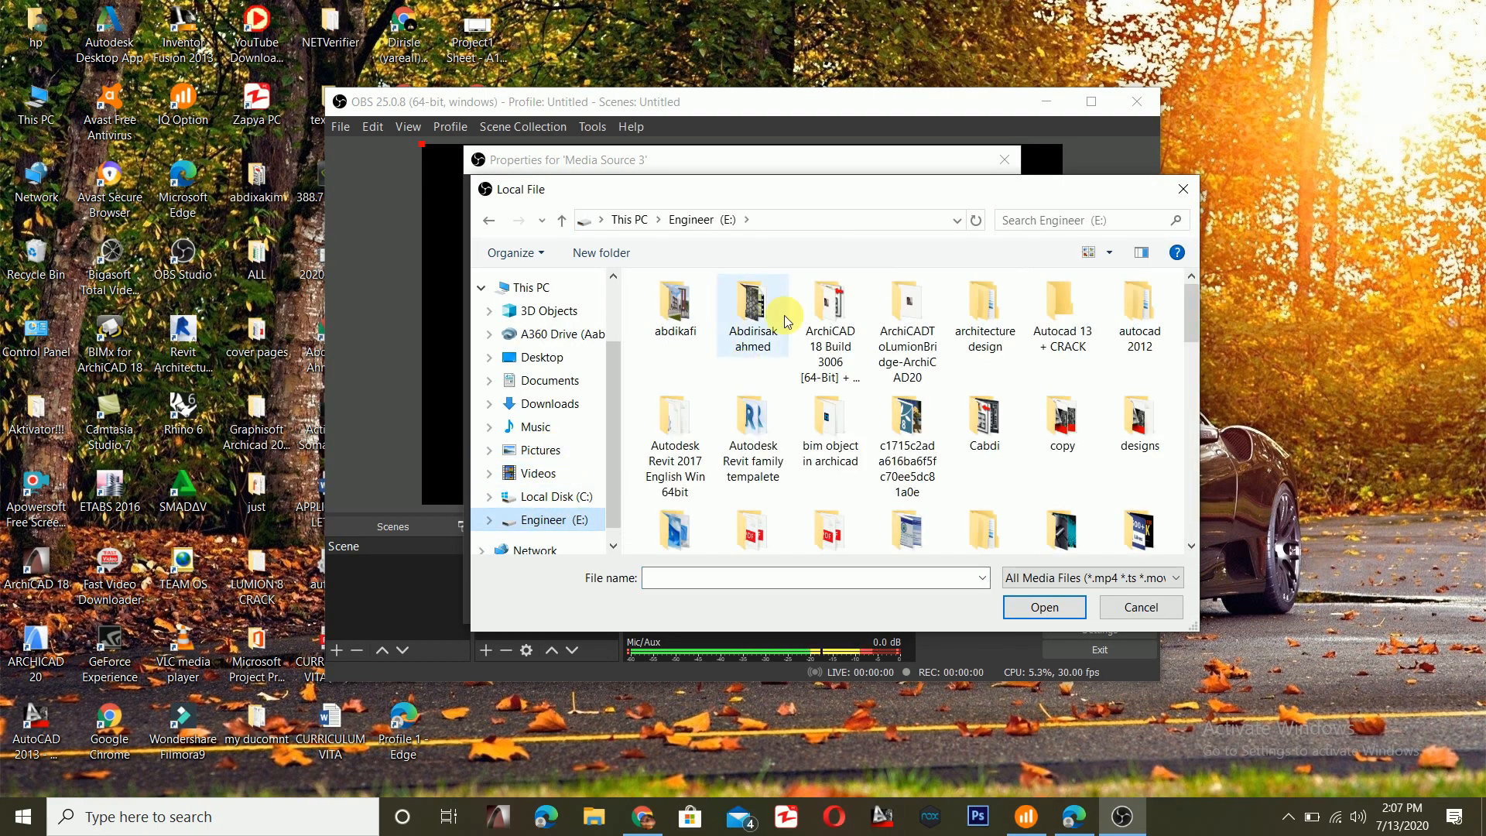
scroll(766, 309, "down", 5)
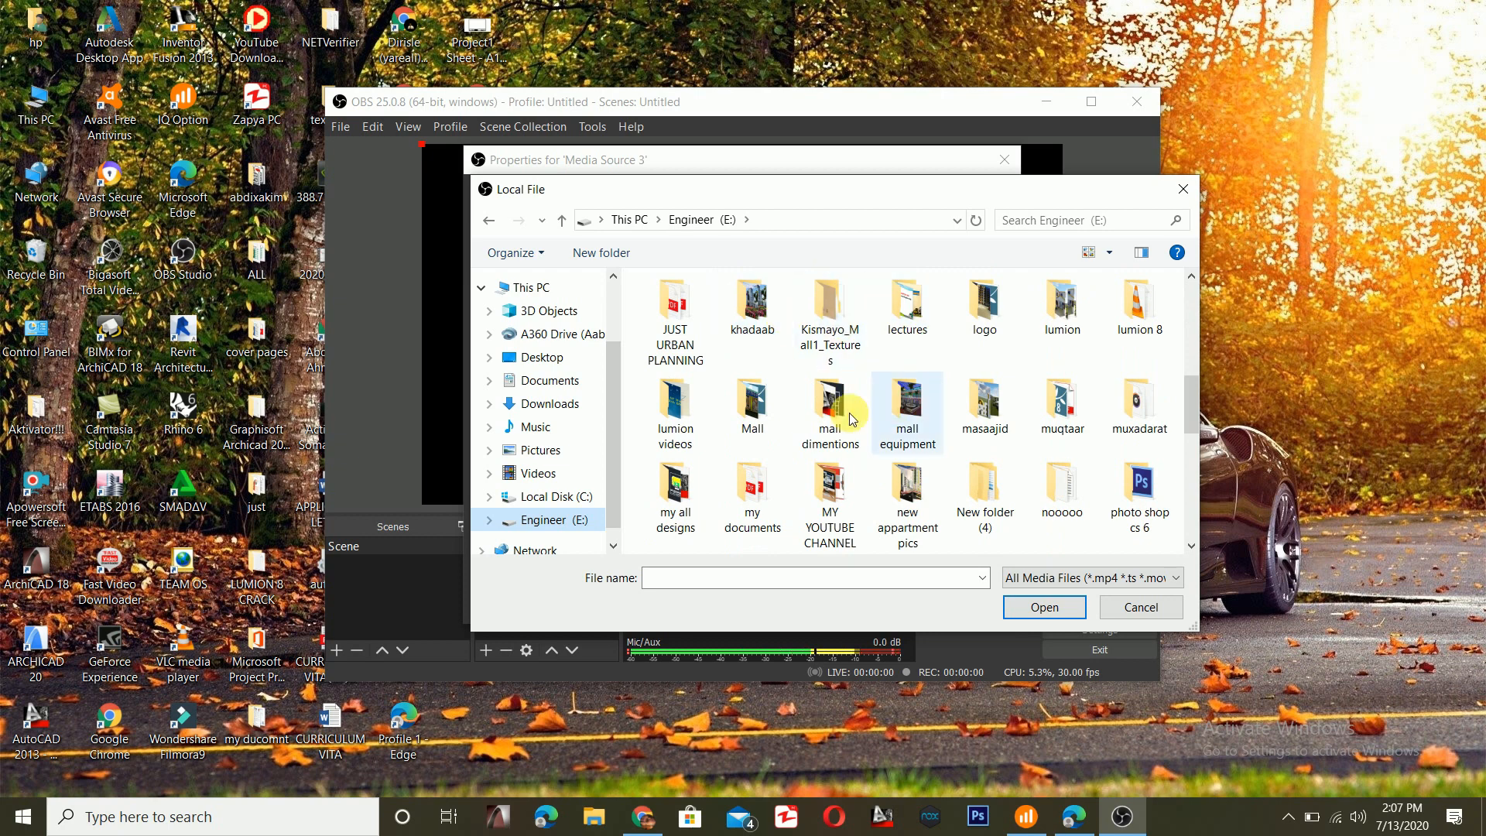
scroll(852, 418, "down", 3)
scroll(851, 418, "down", 1)
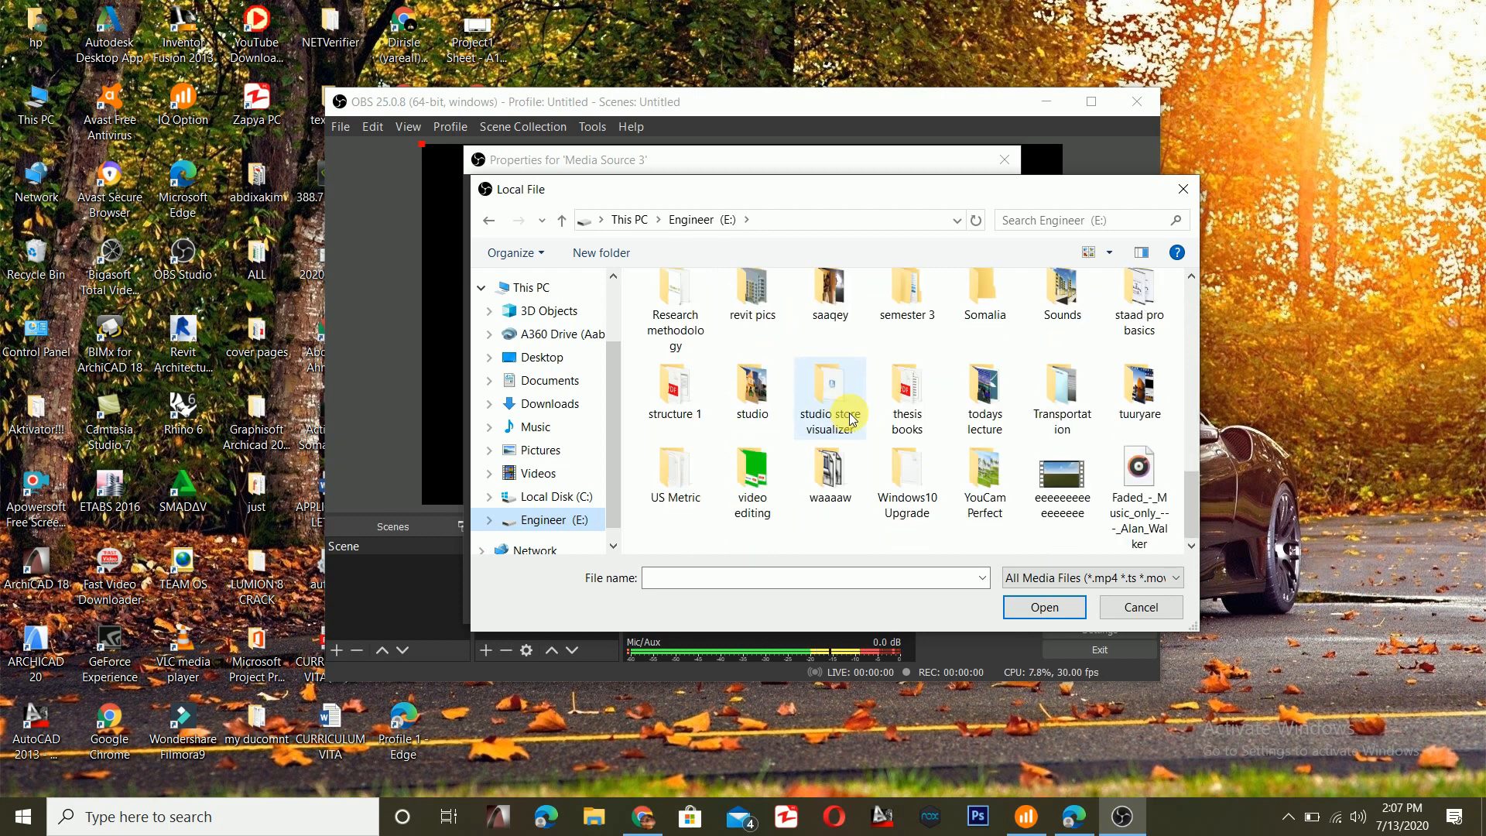
left_click(761, 499)
double_click(761, 499)
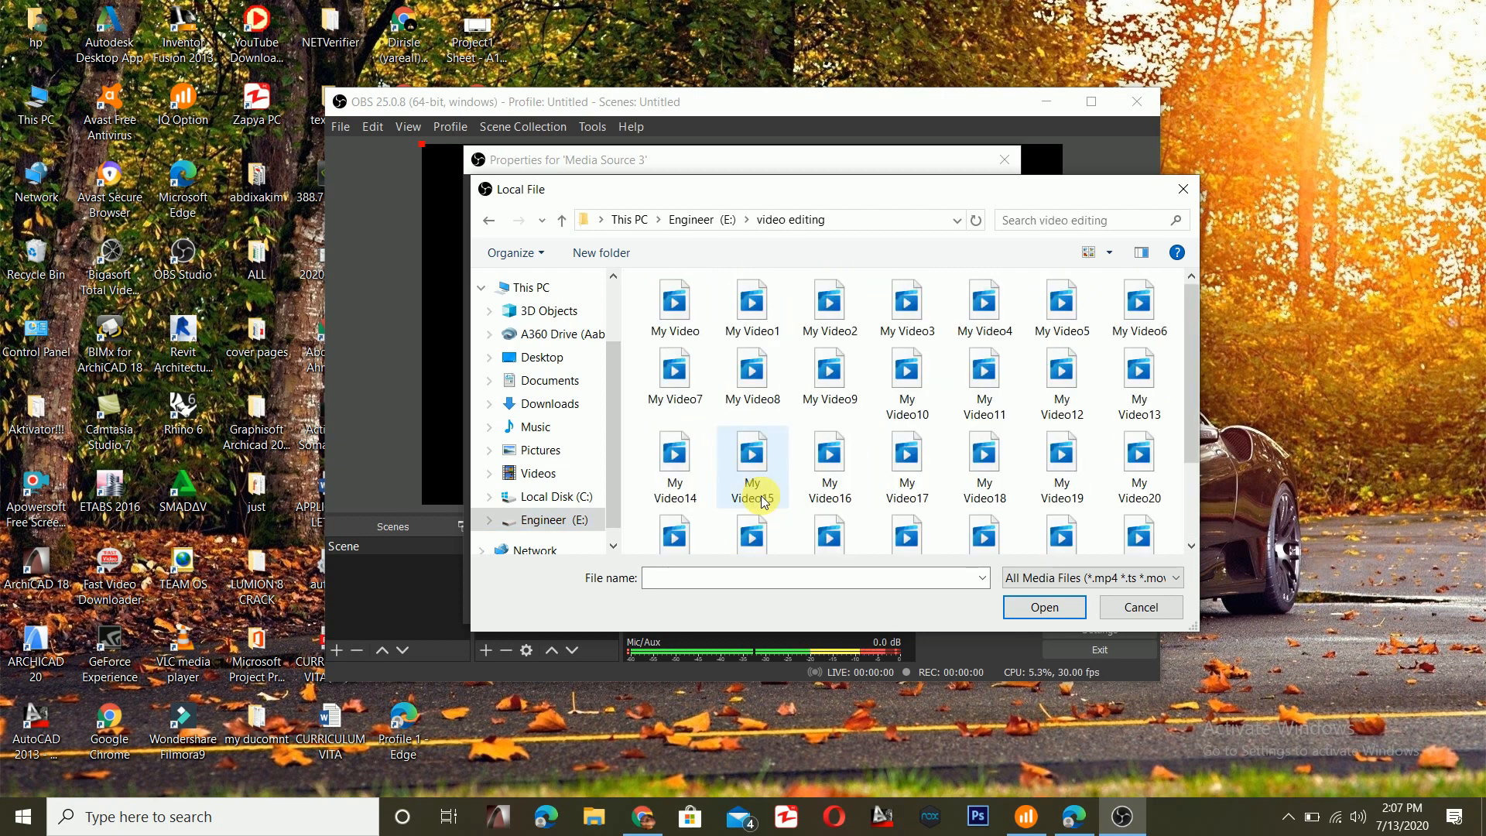
scroll(755, 491, "down", 1)
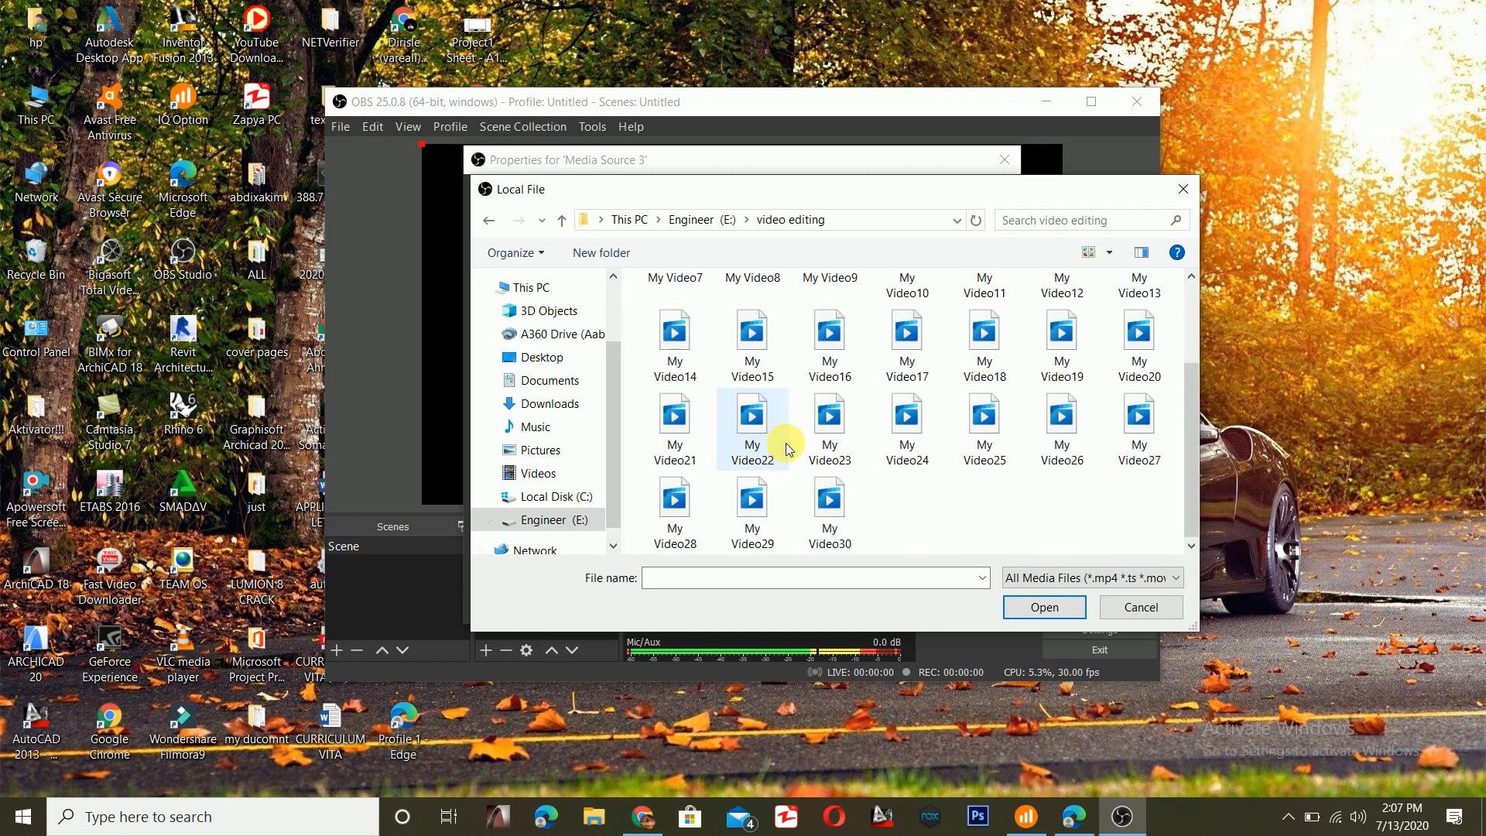
left_click(752, 515)
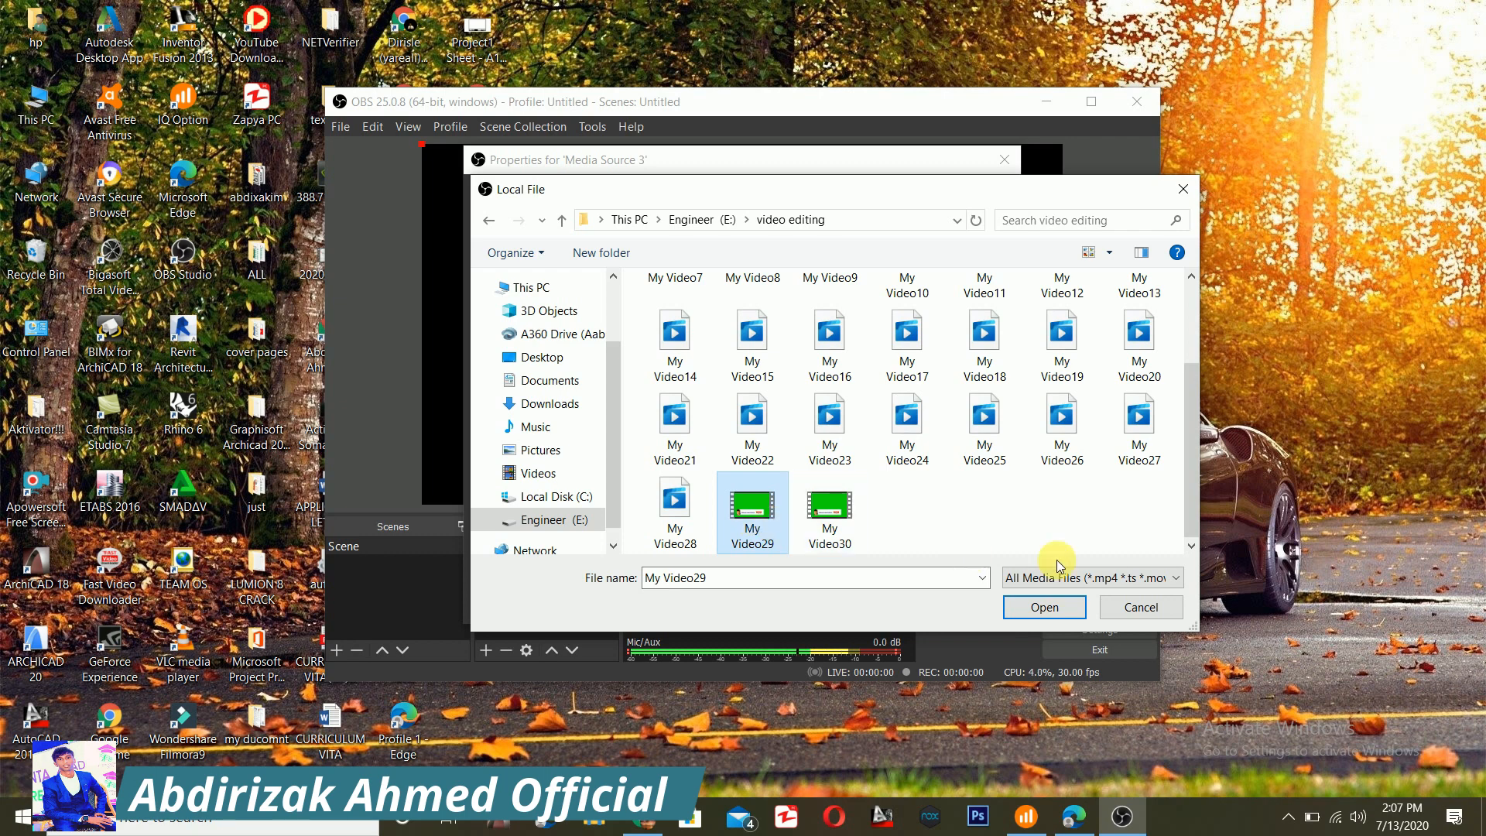
left_click(1034, 608)
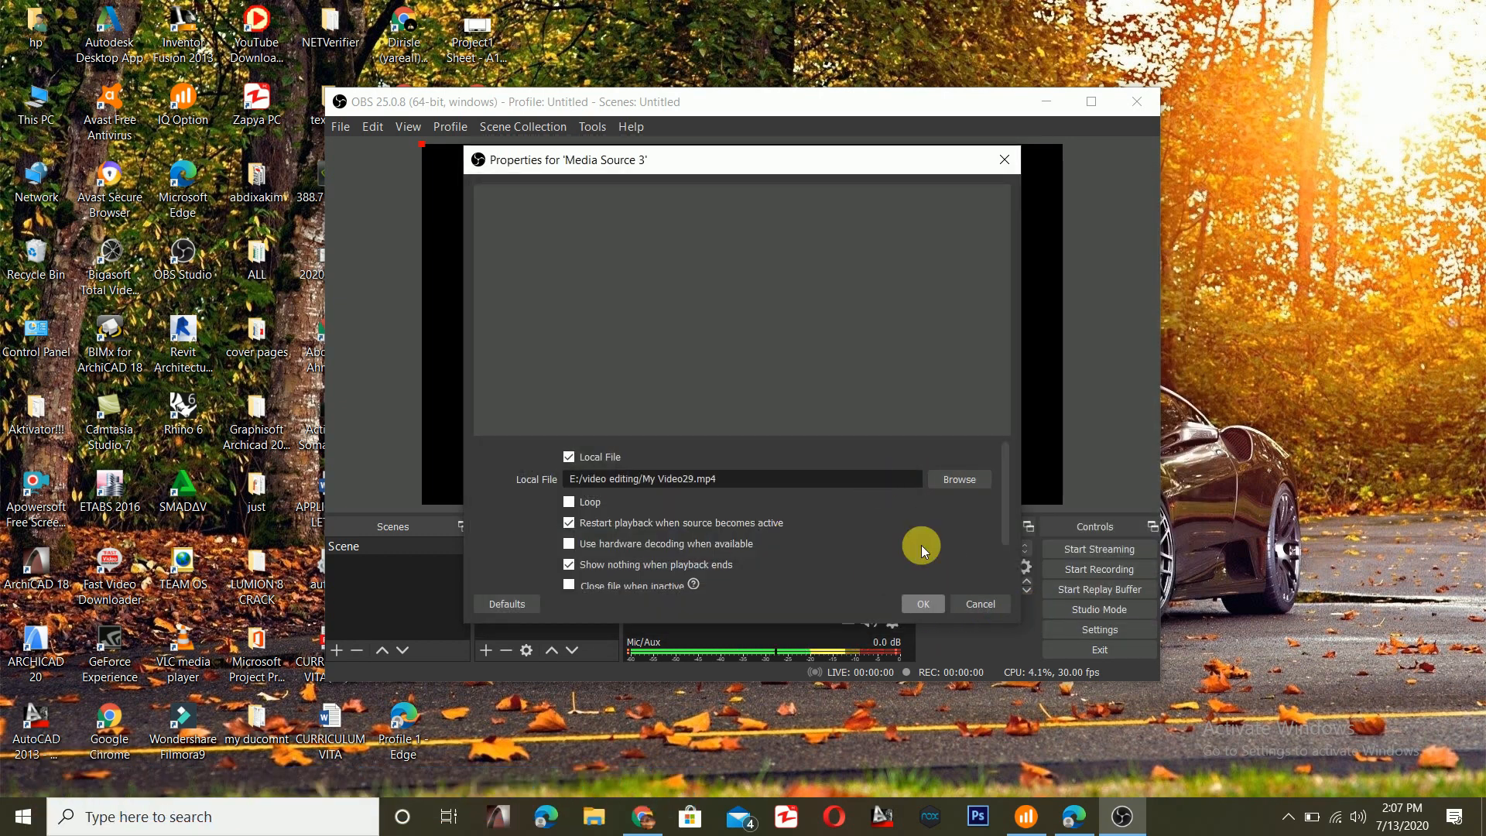
left_click(924, 606)
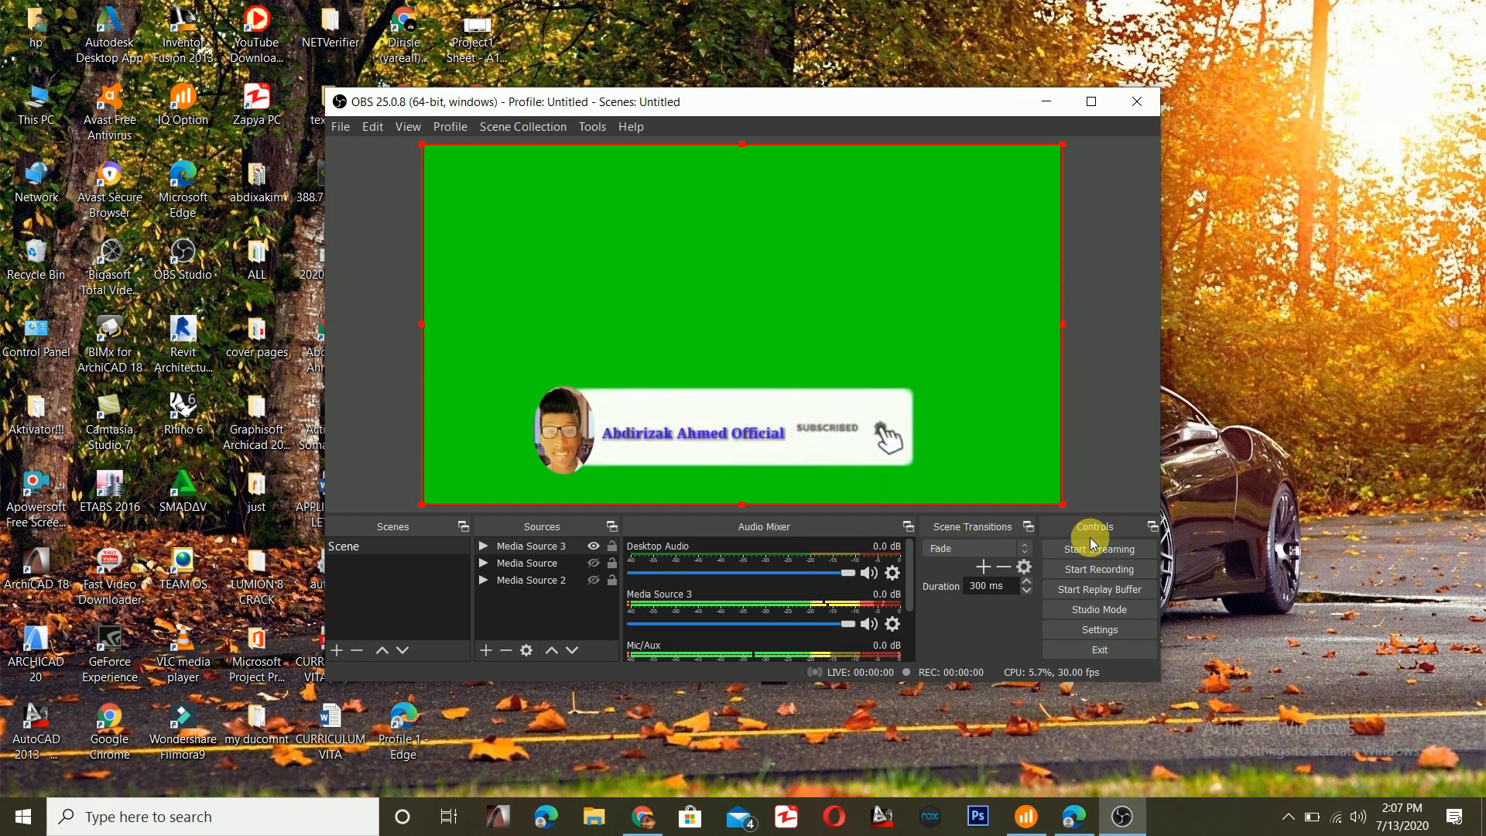
- Replace the stream key in the Stream settings with the copied YouTube stream key, then apply and accept the settings
left_click(1100, 636)
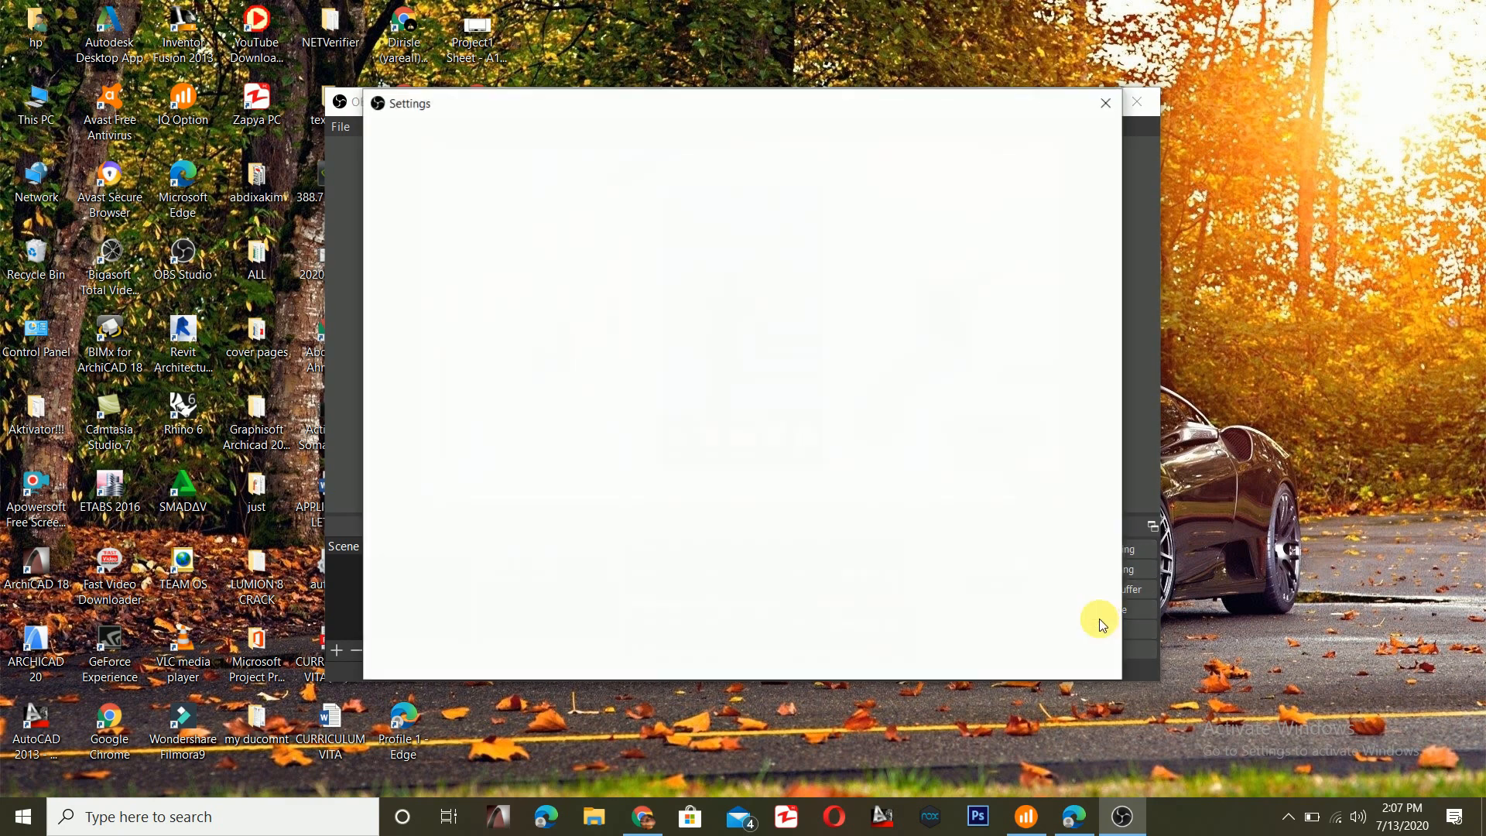
left_click(429, 182)
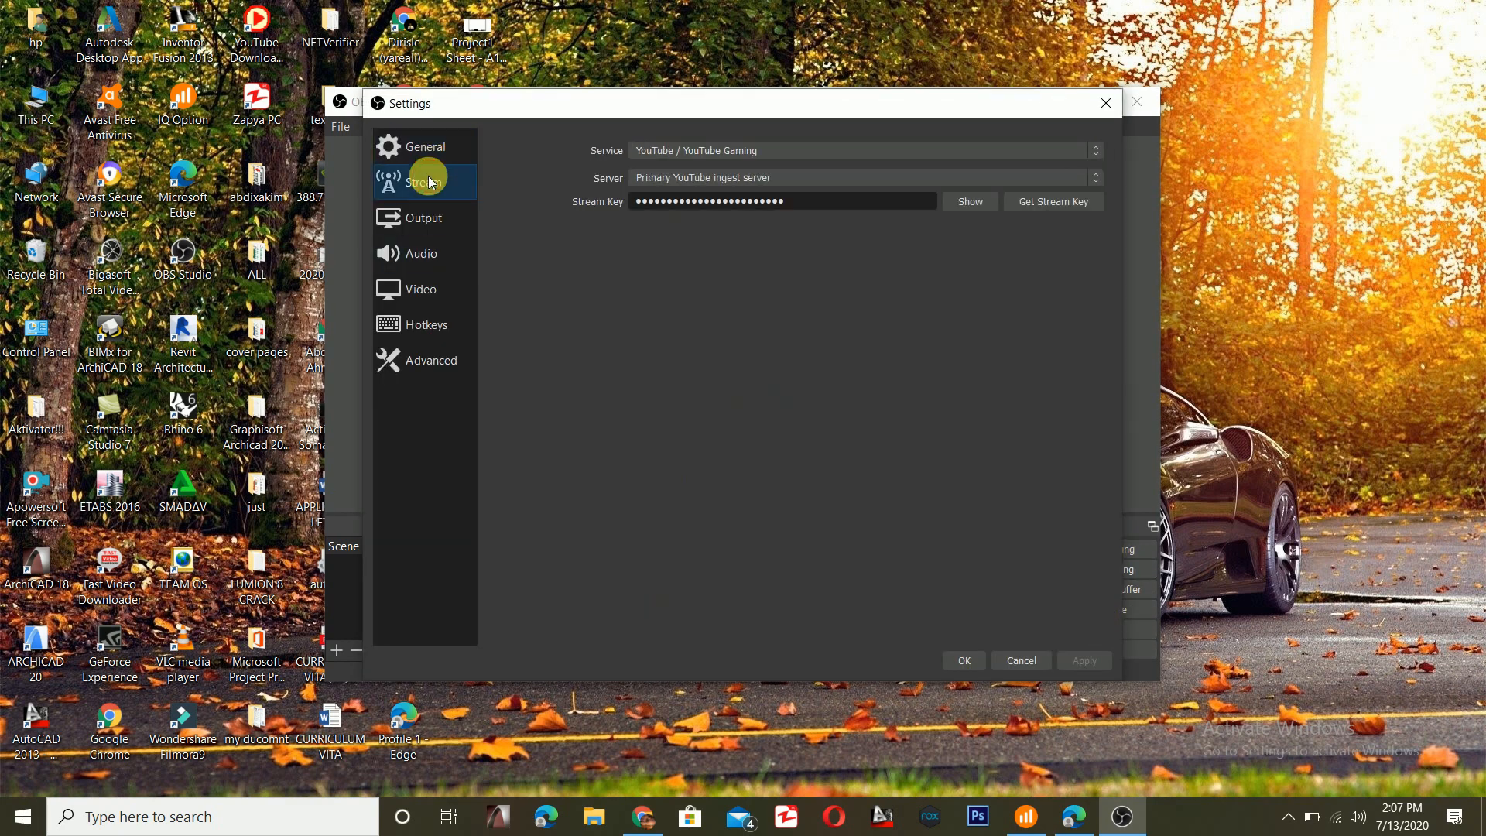
left_click_drag(803, 205, 860, 225)
key("BackSpace")
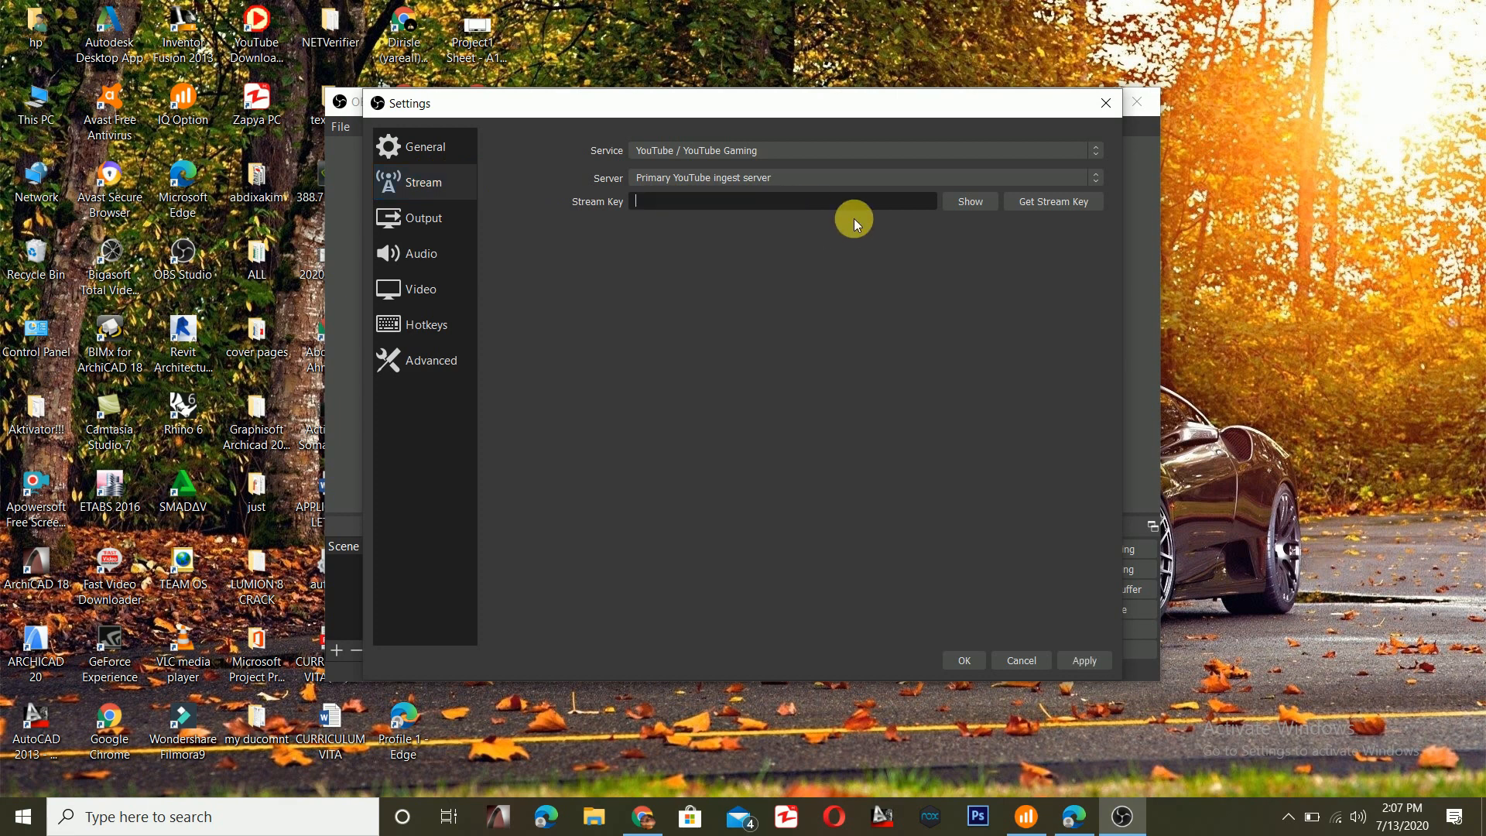
key("ctrl+v")
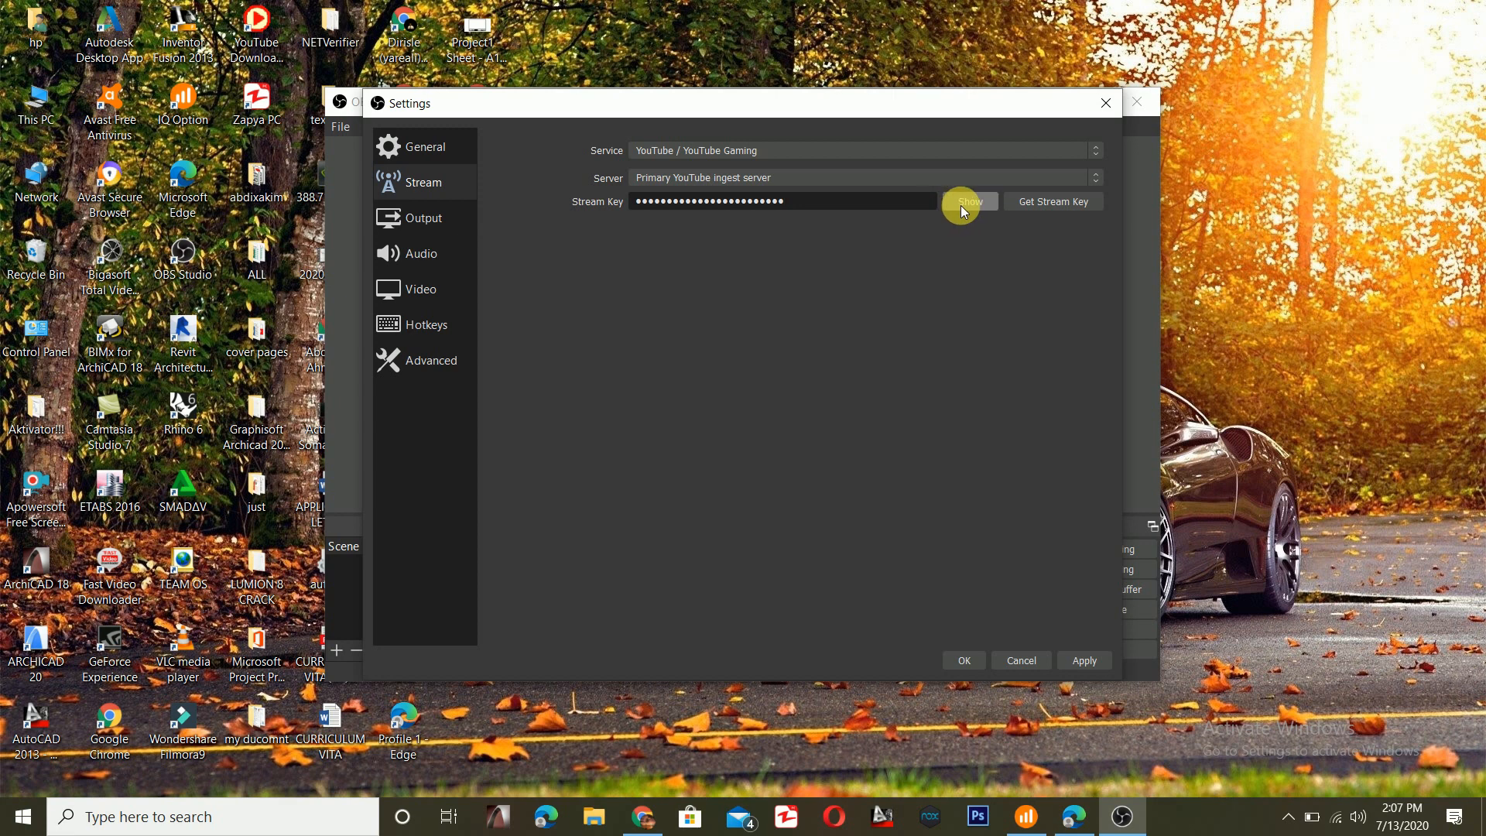
left_click(1076, 662)
left_click(966, 662)
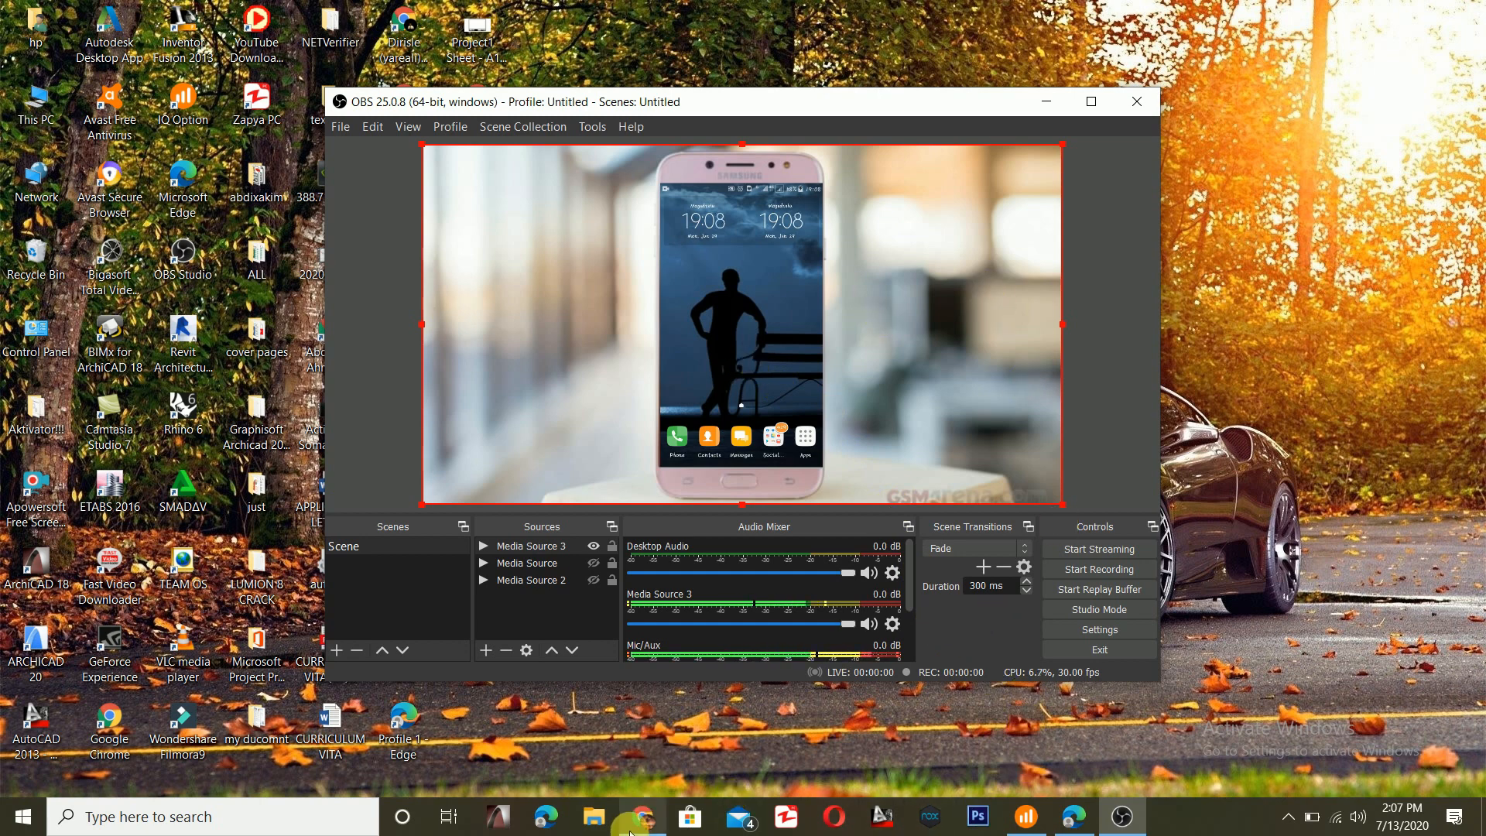
- Switch to YouTube Studio in Chrome and enable Auto-start and Auto-stop for the "liv str" stream, confirming both
left_click(632, 746)
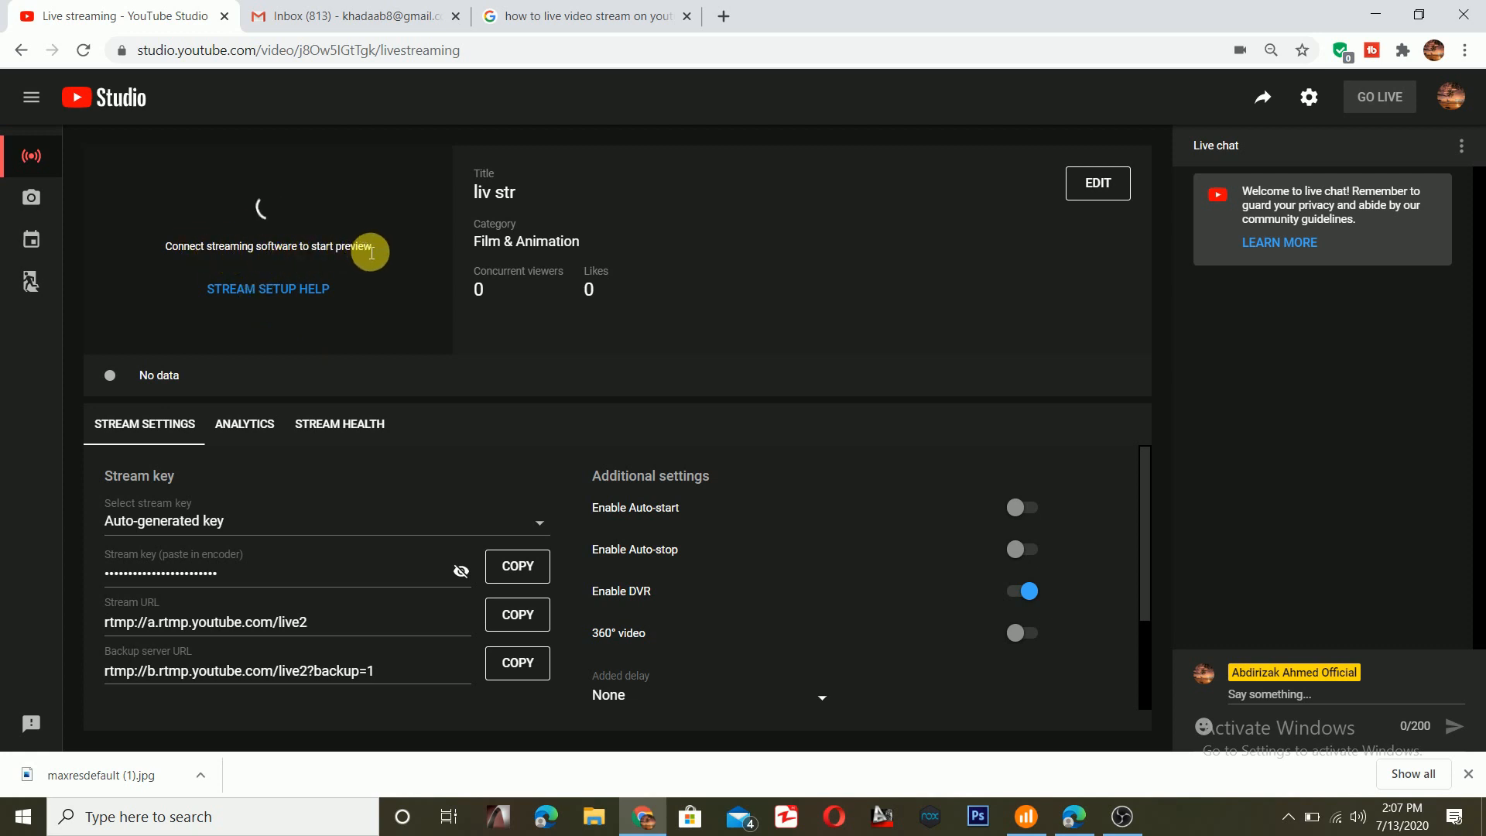
left_click(1022, 509)
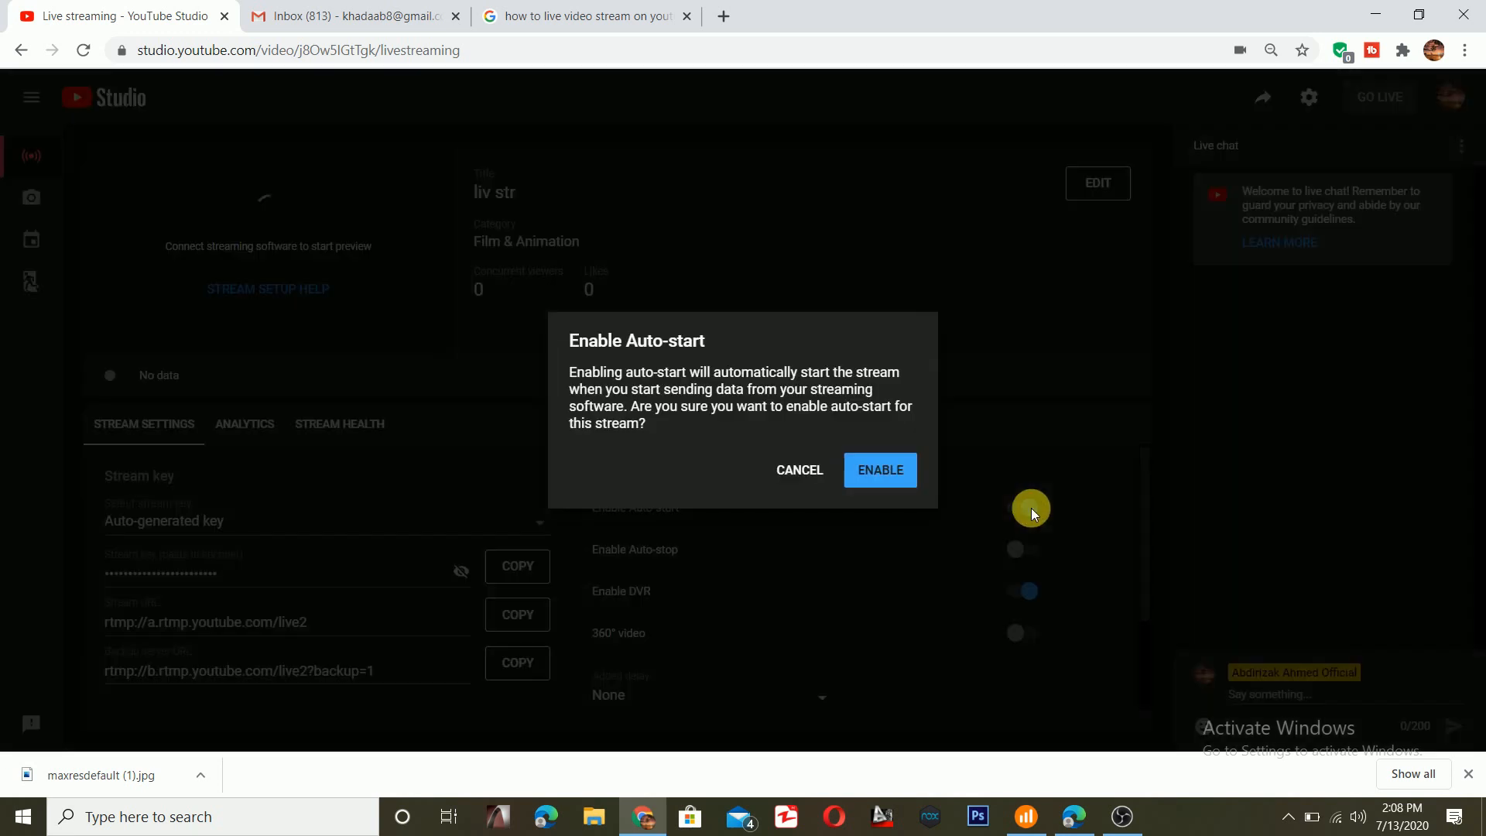
left_click(906, 471)
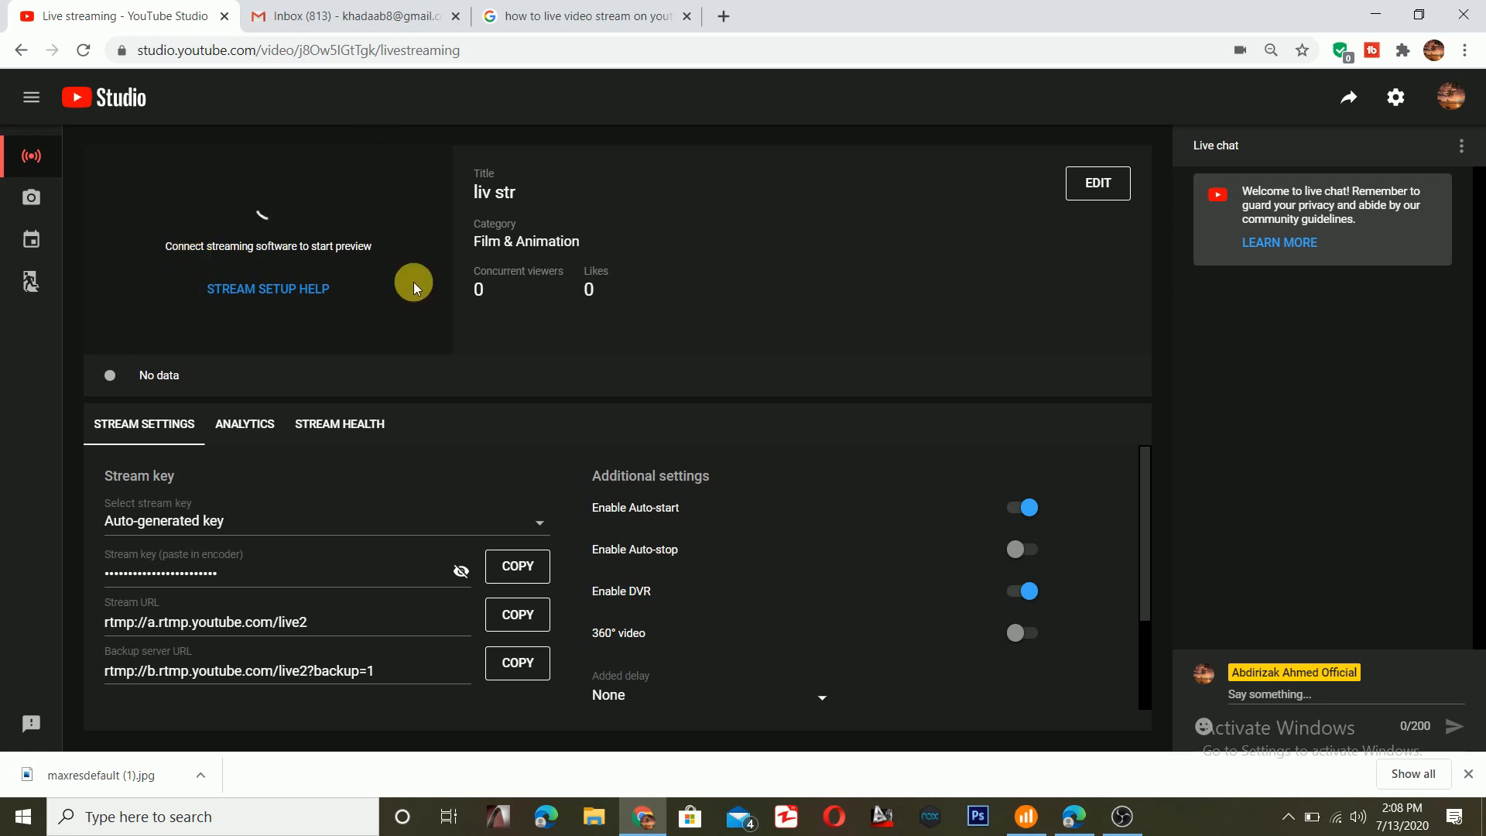
left_click(1038, 546)
left_click(891, 465)
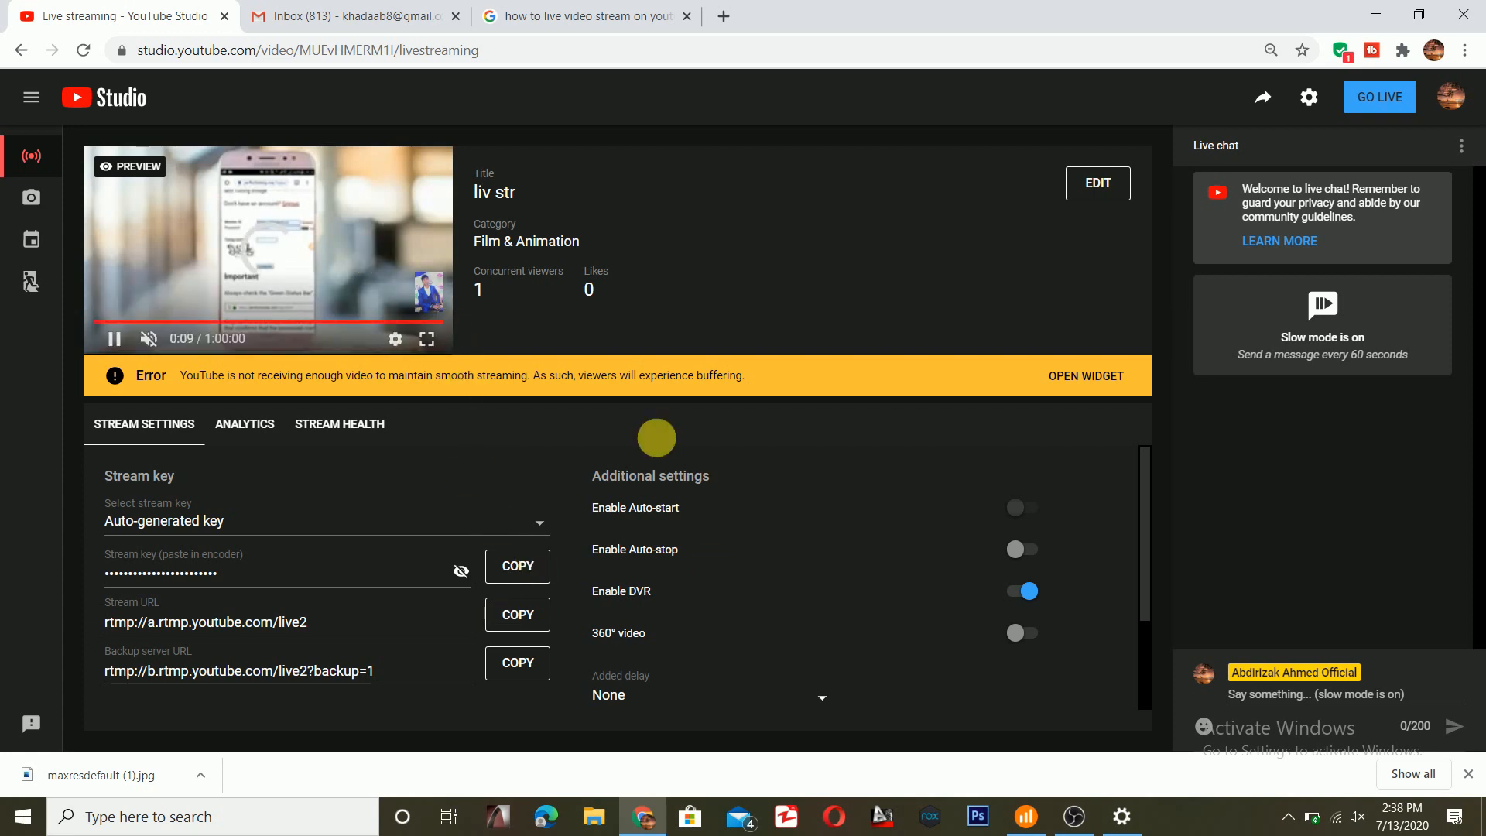
- Switch to OBS Studio and review the service, server and stream key in its Stream settings
left_click(1075, 816)
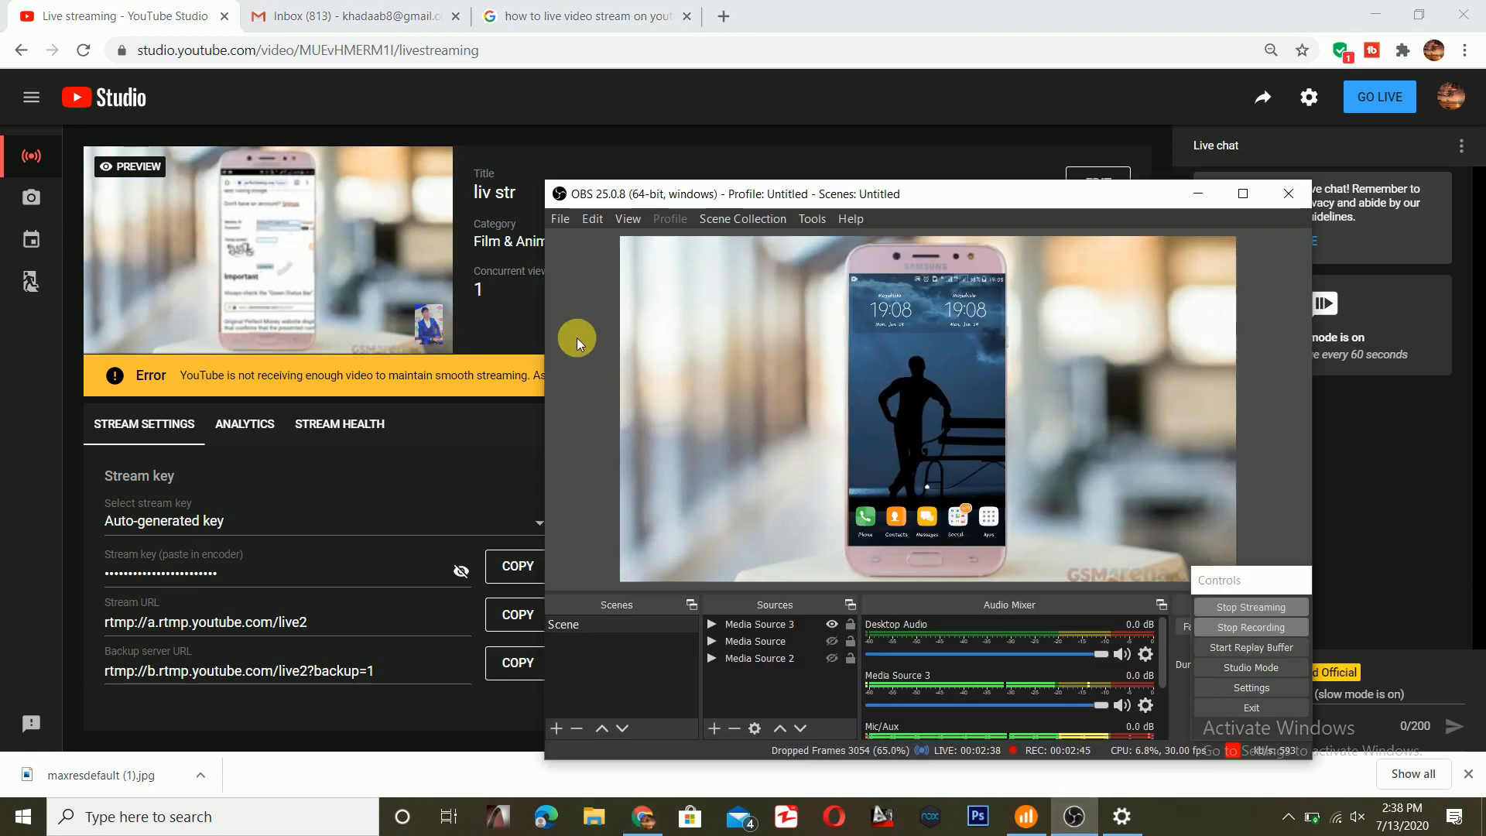
left_click(556, 199)
left_click(604, 198)
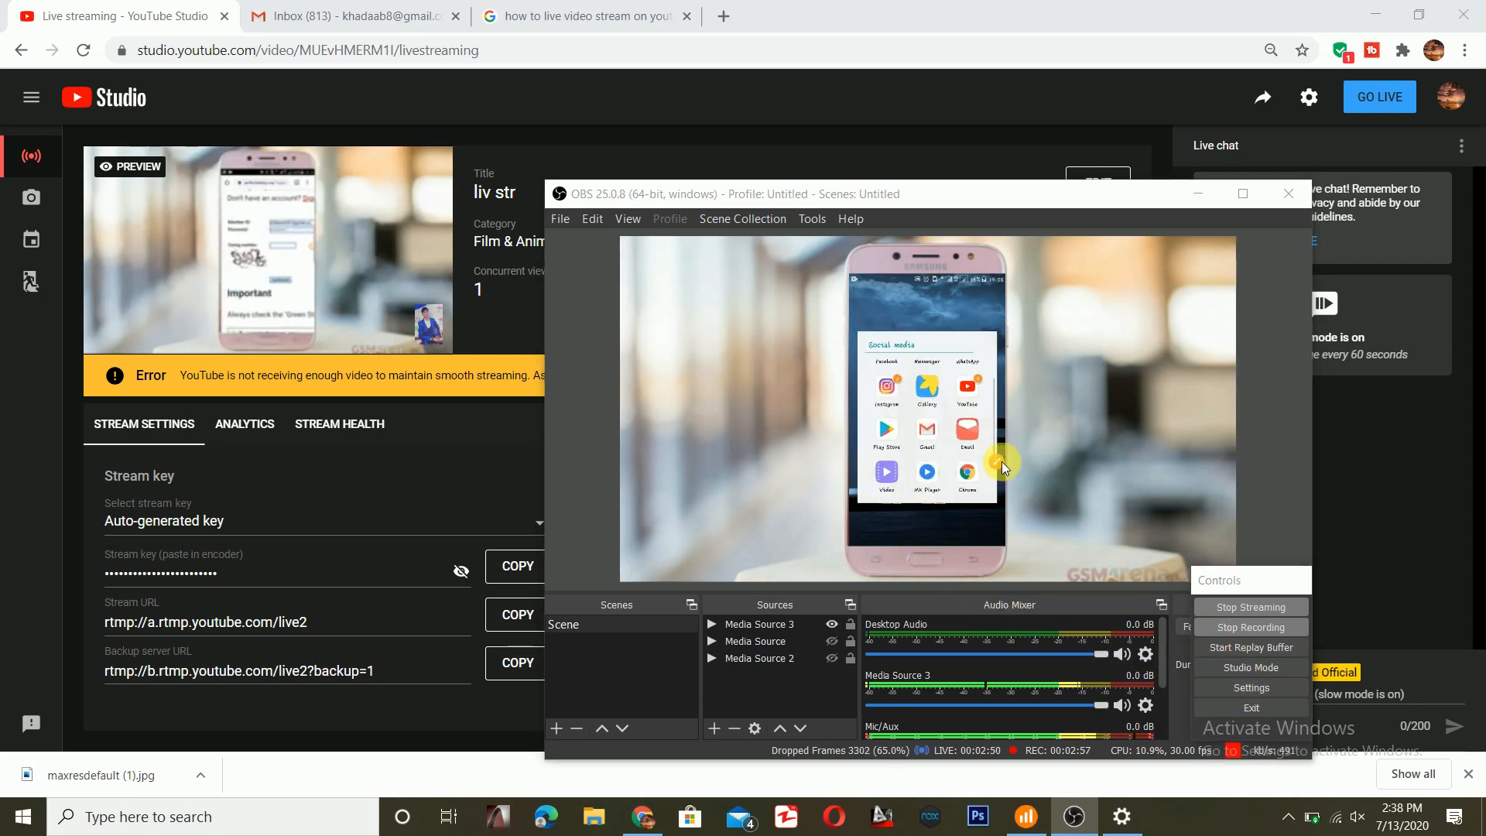
left_click(1252, 687)
left_click(576, 267)
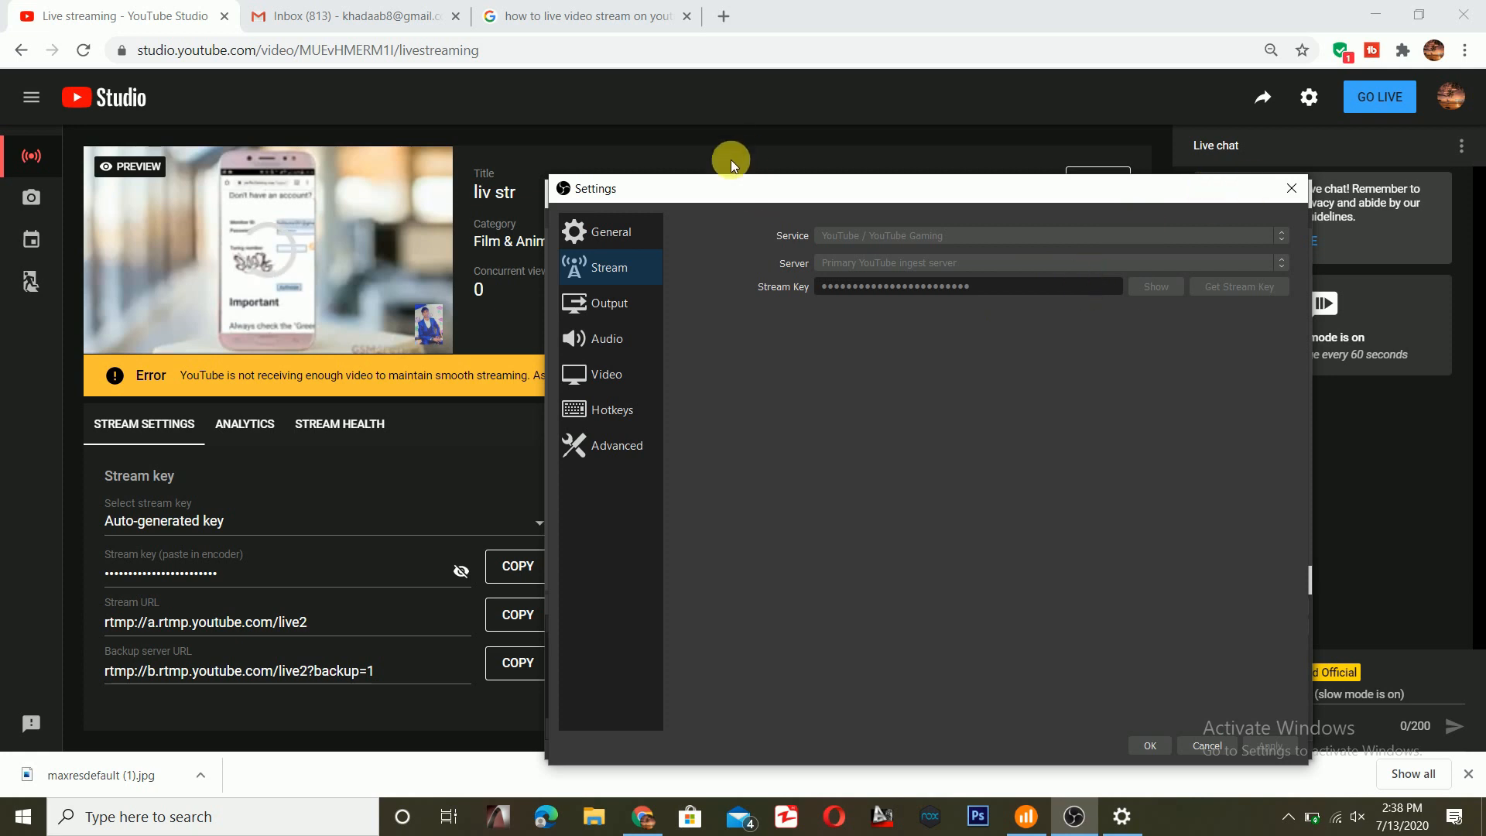
left_click(1151, 745)
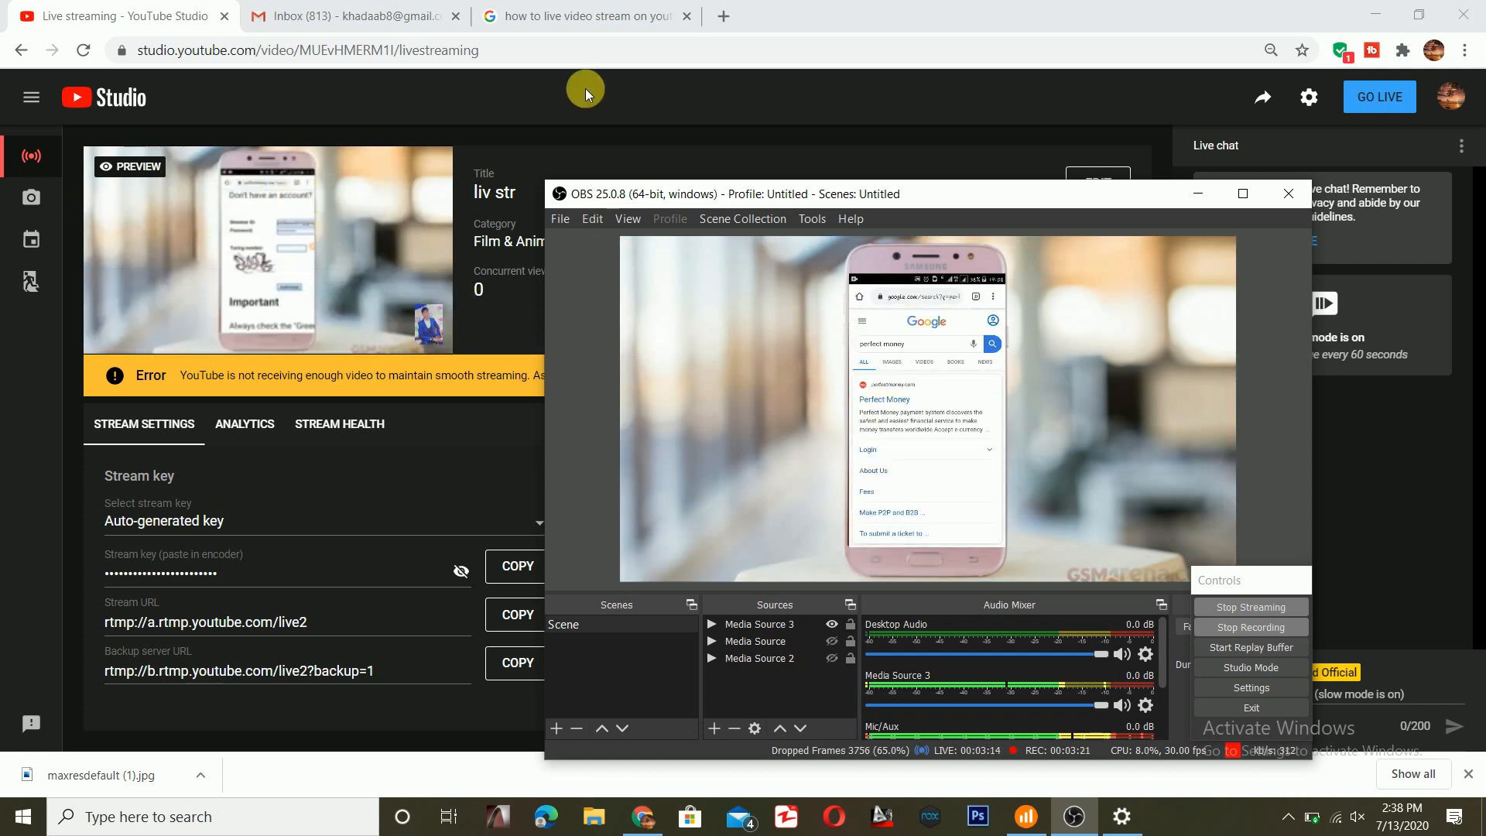
- Return to YouTube Studio, take the "liv str" stream live and look at its analytics
left_click(1199, 193)
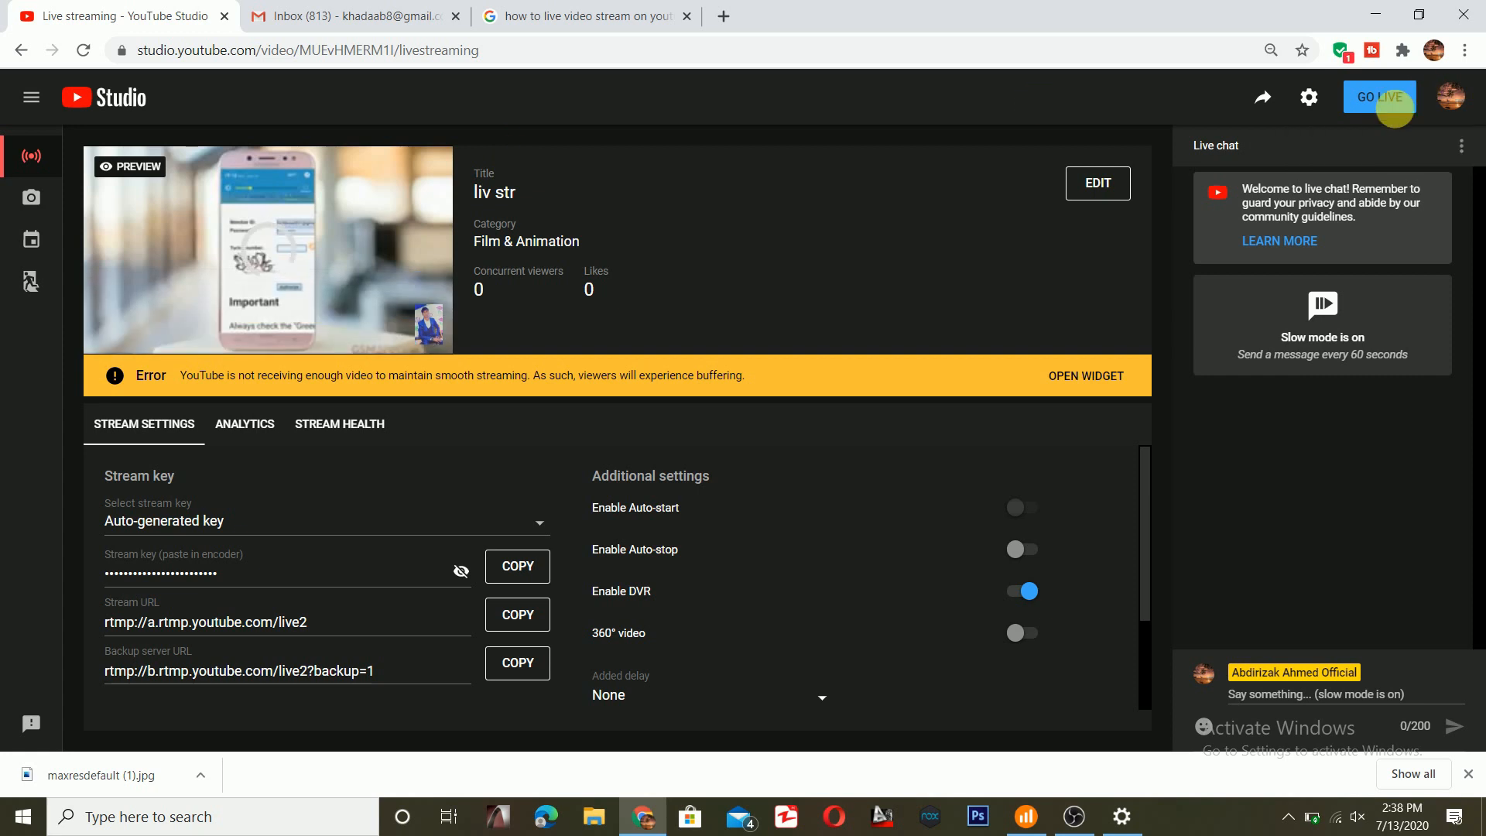
left_click(1381, 98)
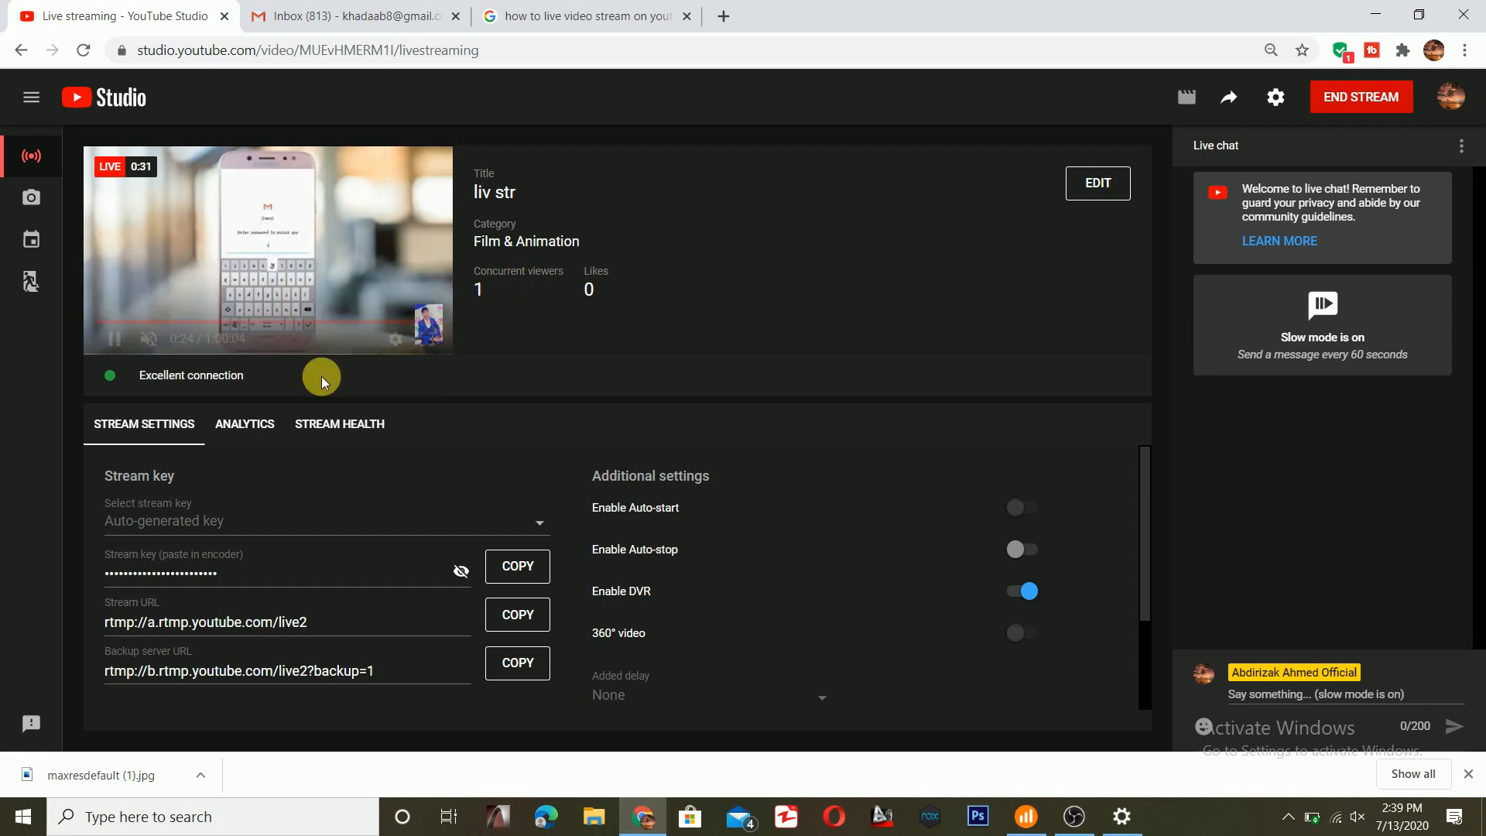
left_click(246, 426)
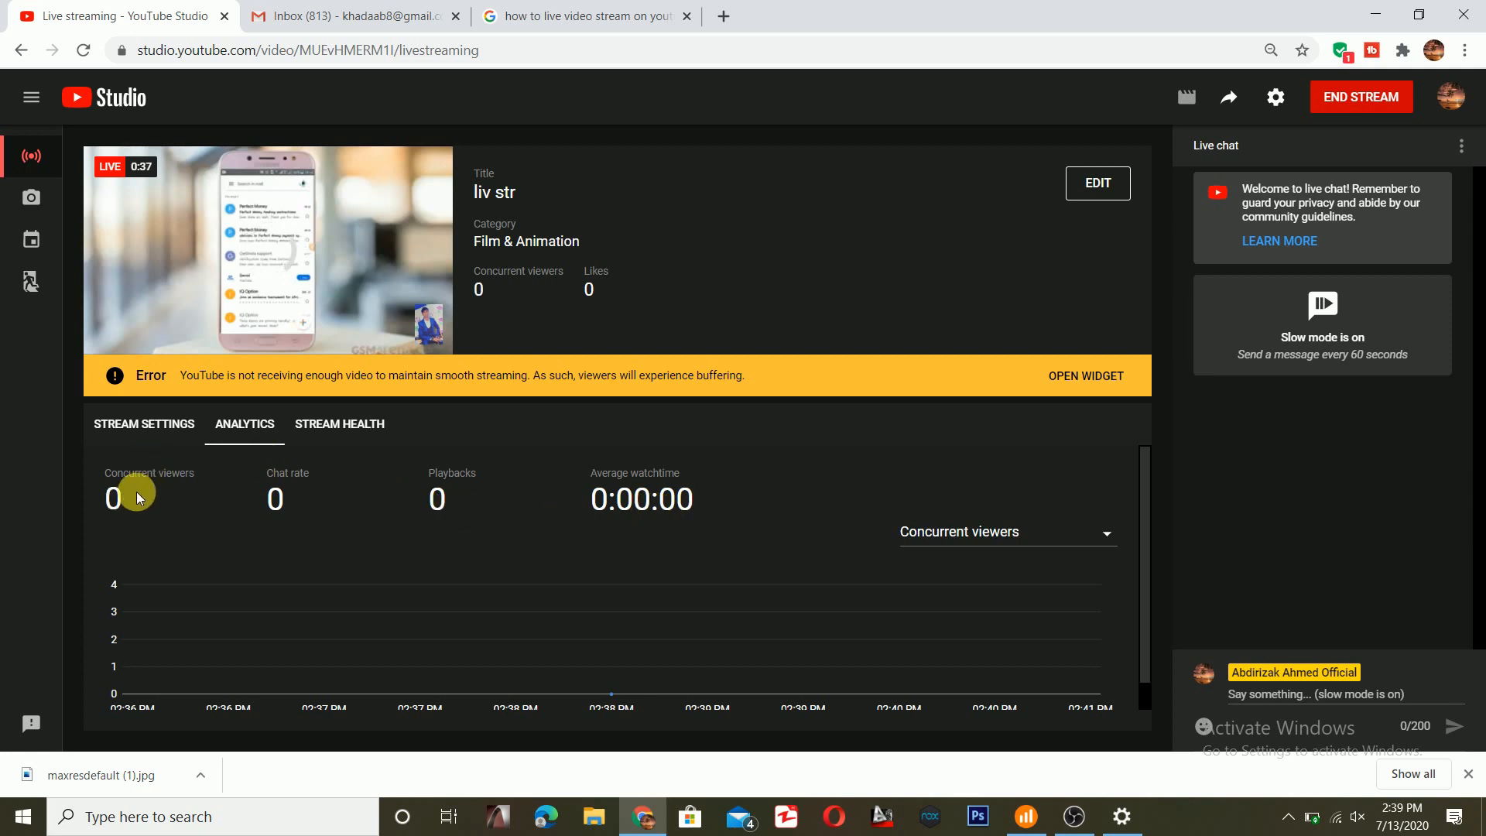
left_click(193, 426)
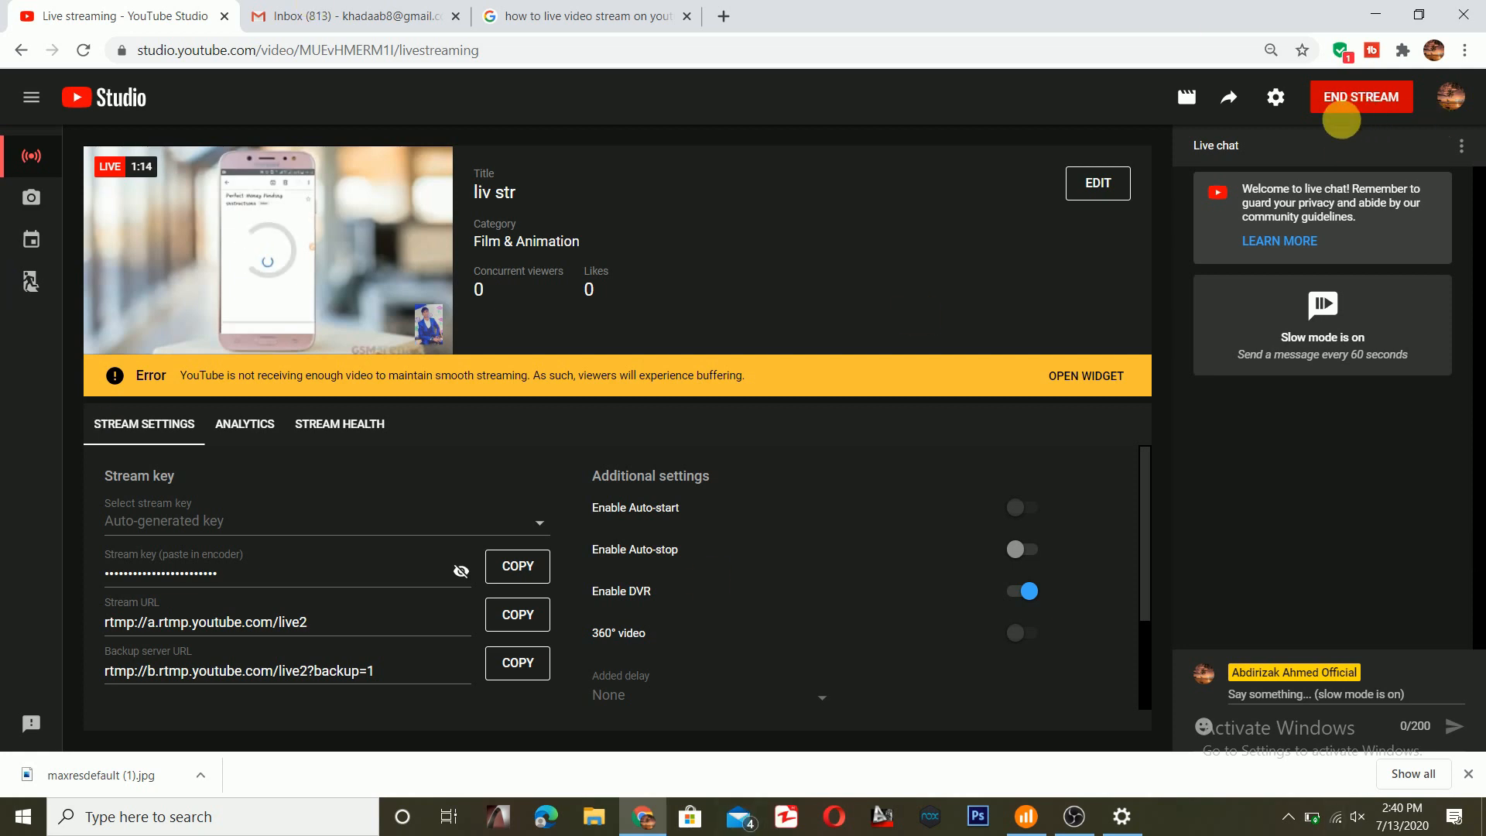
- End the "liv str" live stream, confirm ending it, and dismiss the Stream Finished summary
mouse_move(286, 147)
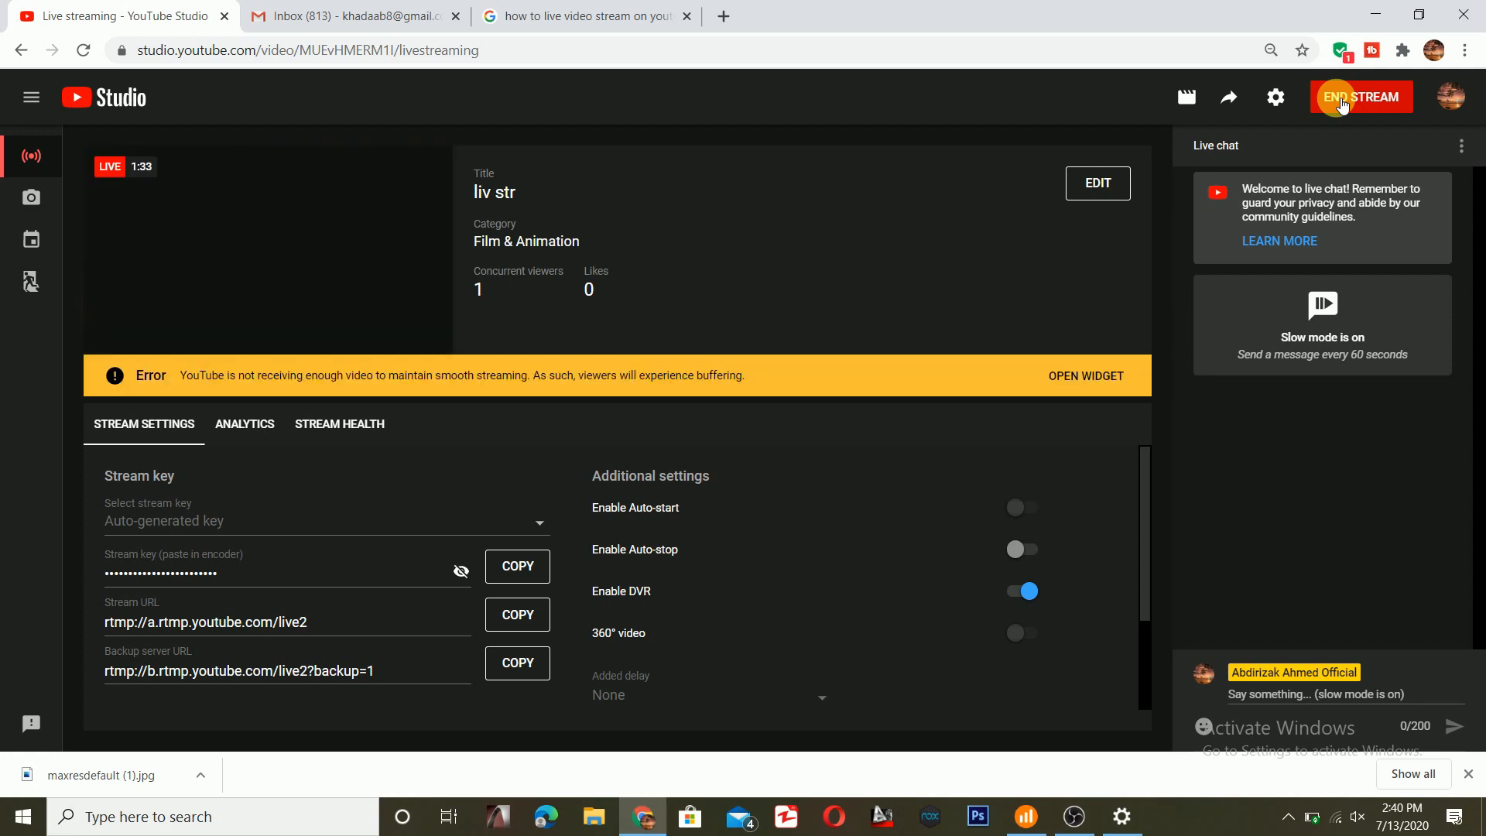
left_click(1343, 100)
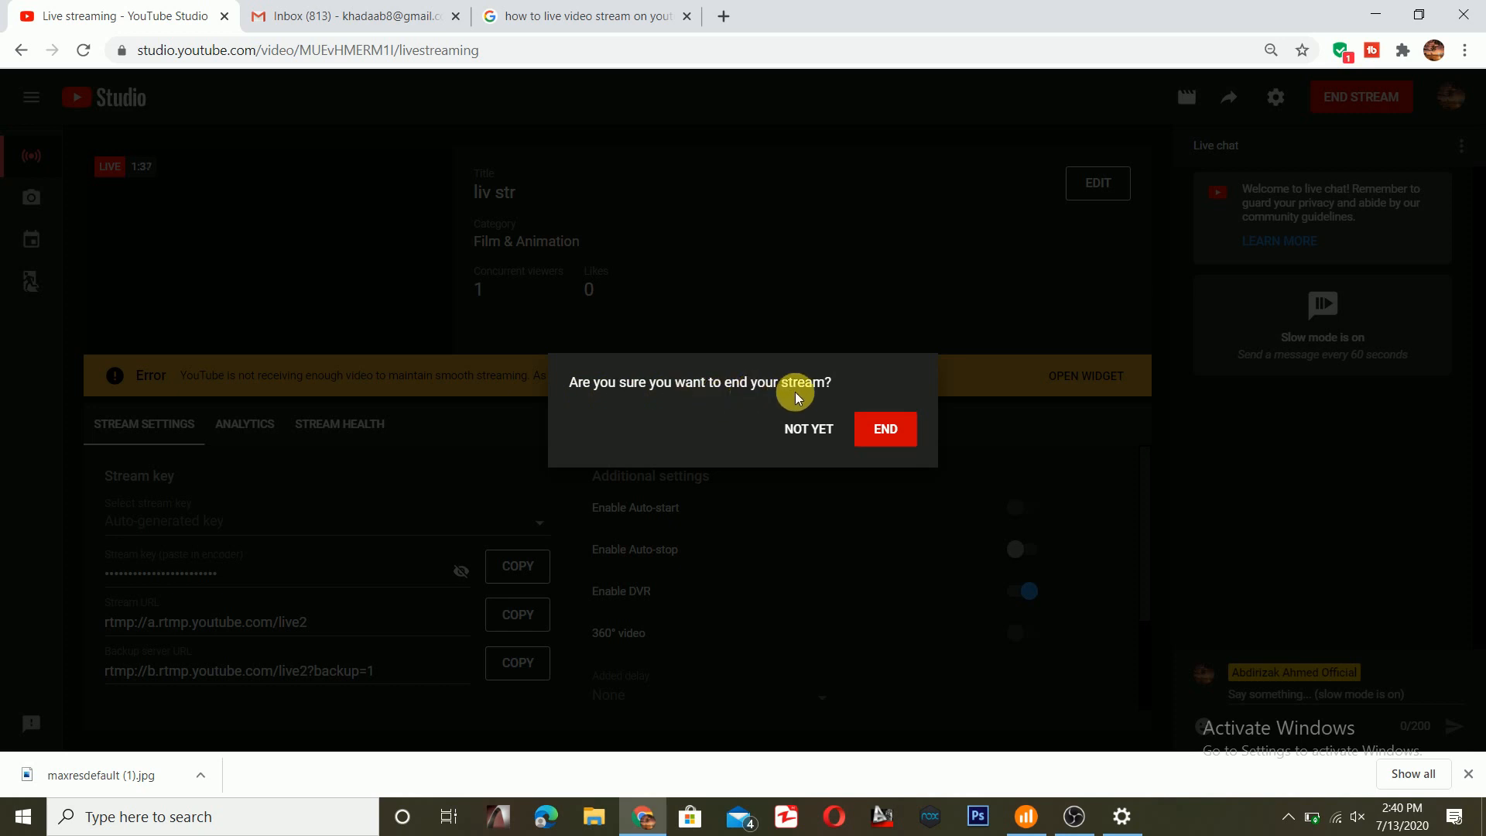
left_click(881, 434)
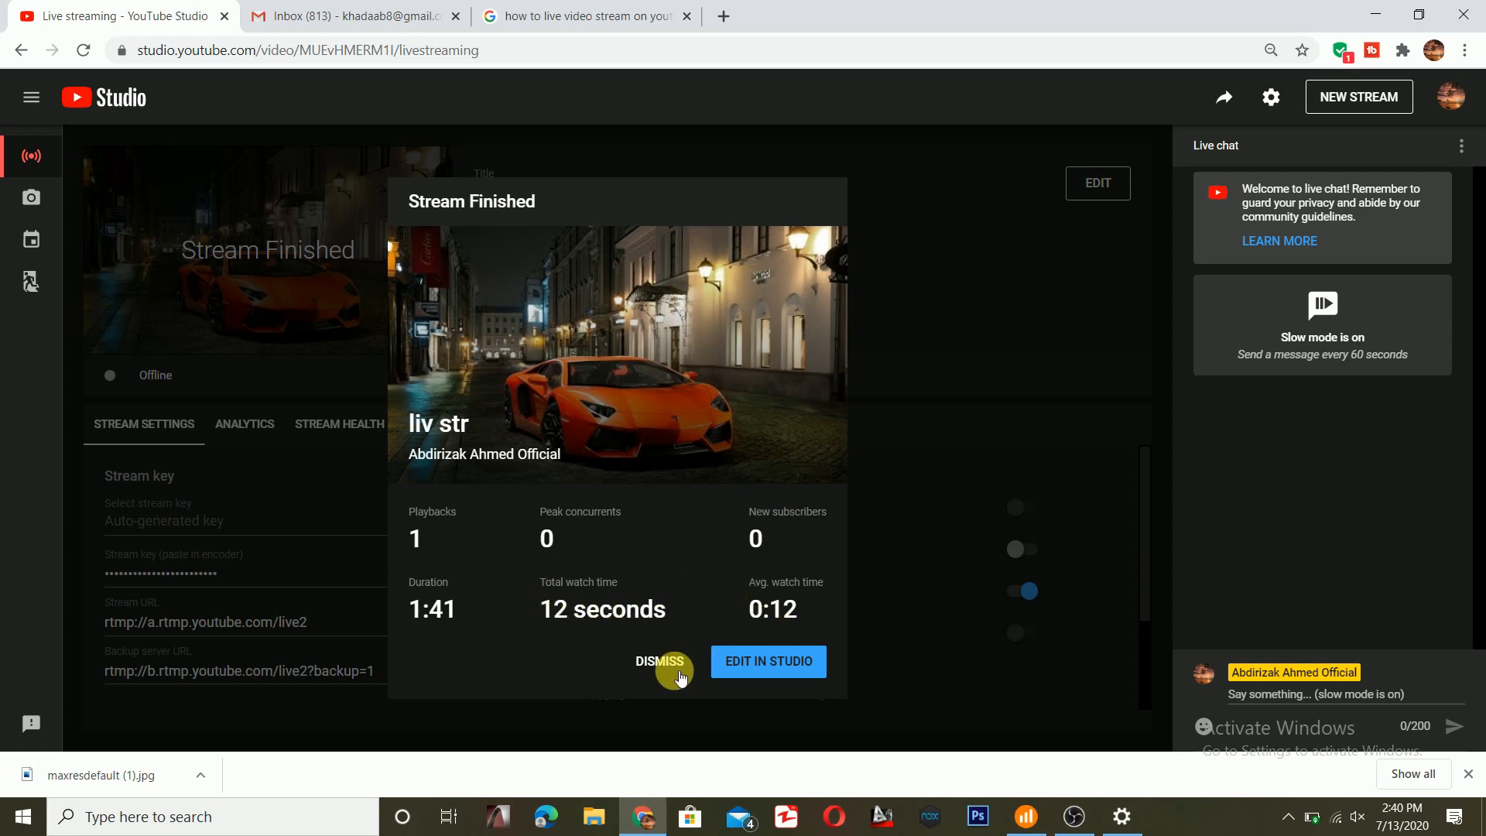
left_click(656, 668)
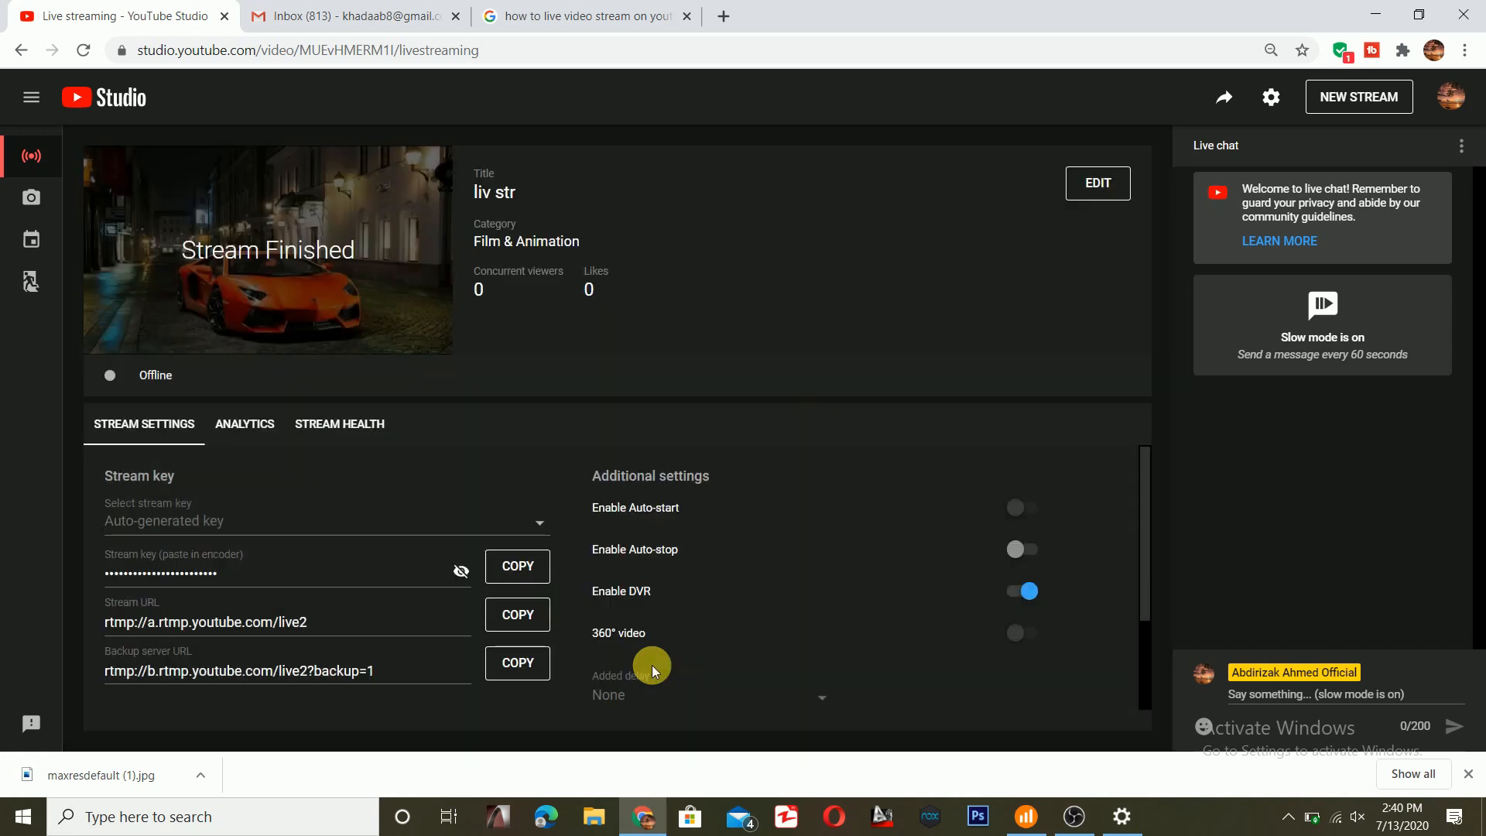